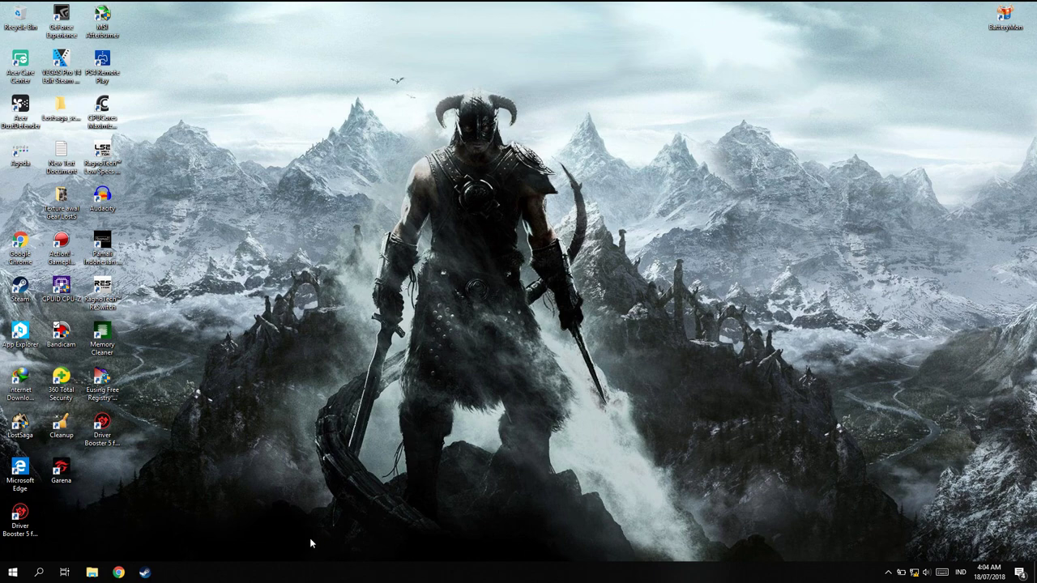
Browse to D:\Game\pebeh and look inside the 32822 folder
click(92, 574)
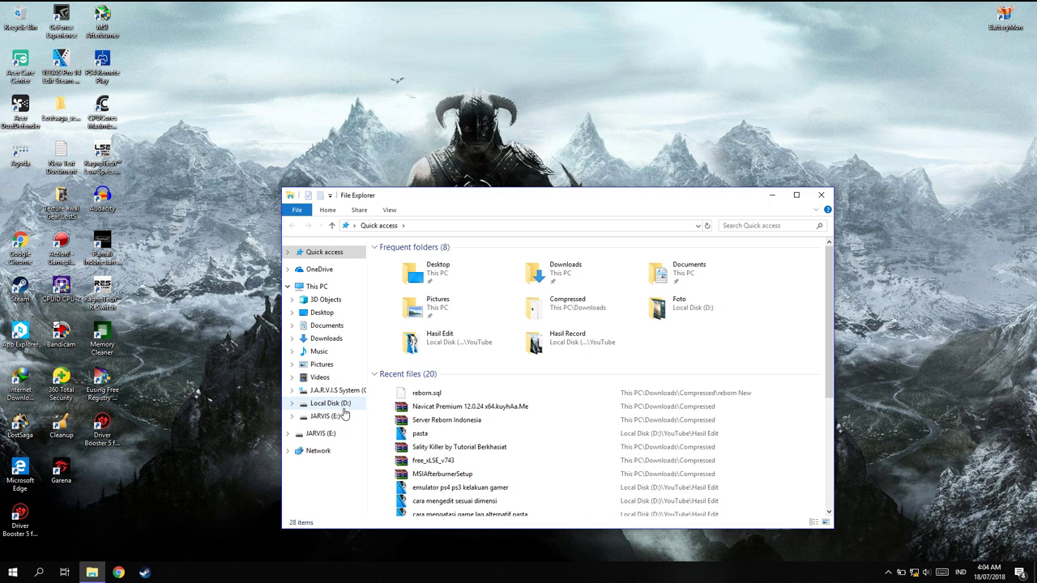
click(339, 404)
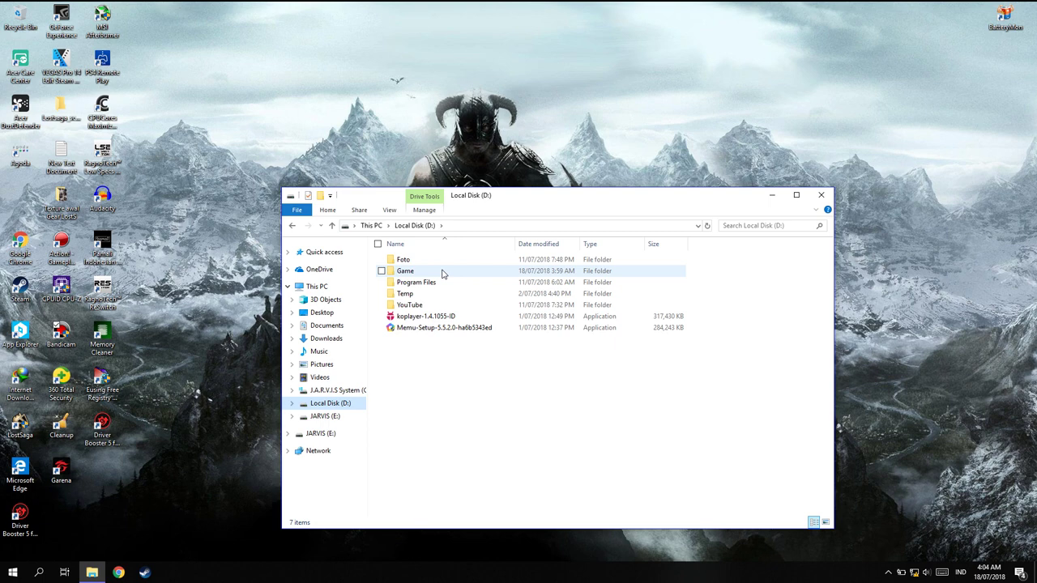
mouse_move(443, 274)
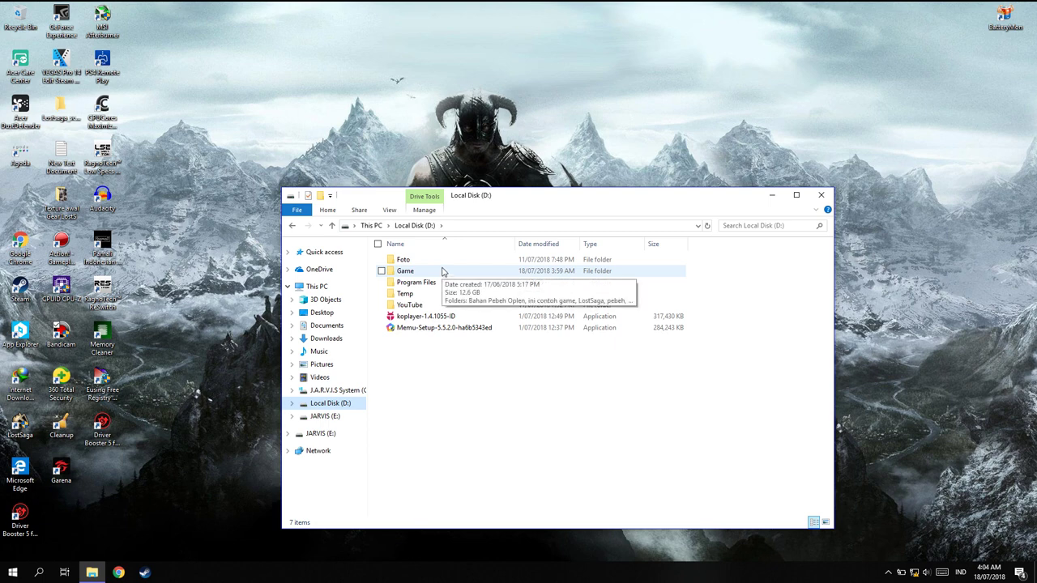
double_click(442, 272)
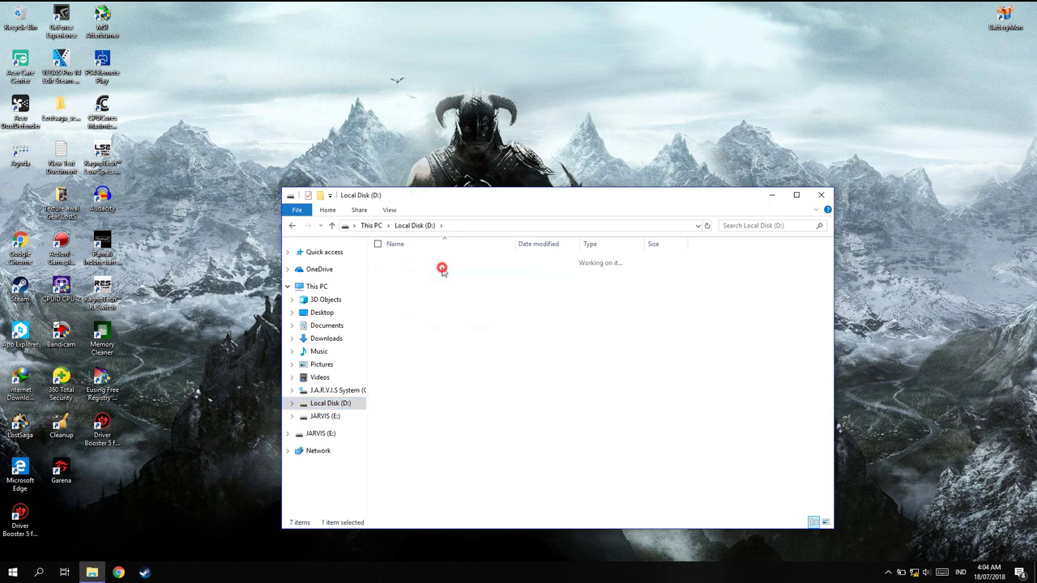
double_click(407, 294)
double_click(446, 262)
scroll(618, 389, down, 5)
click(292, 225)
Copy the 32822 folder from pebeh and paste it into D:\Game
right_click(438, 264)
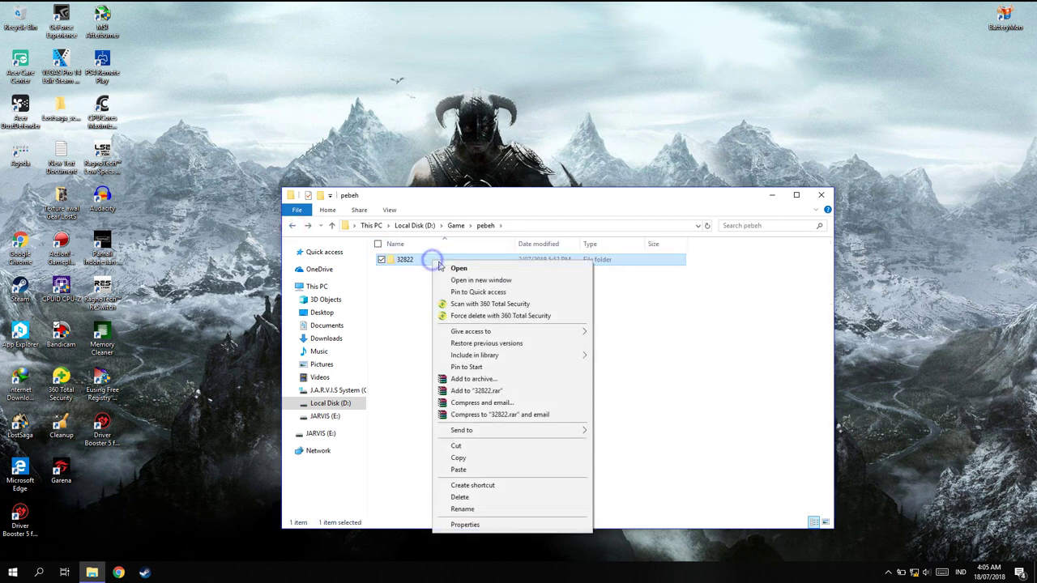
click(458, 458)
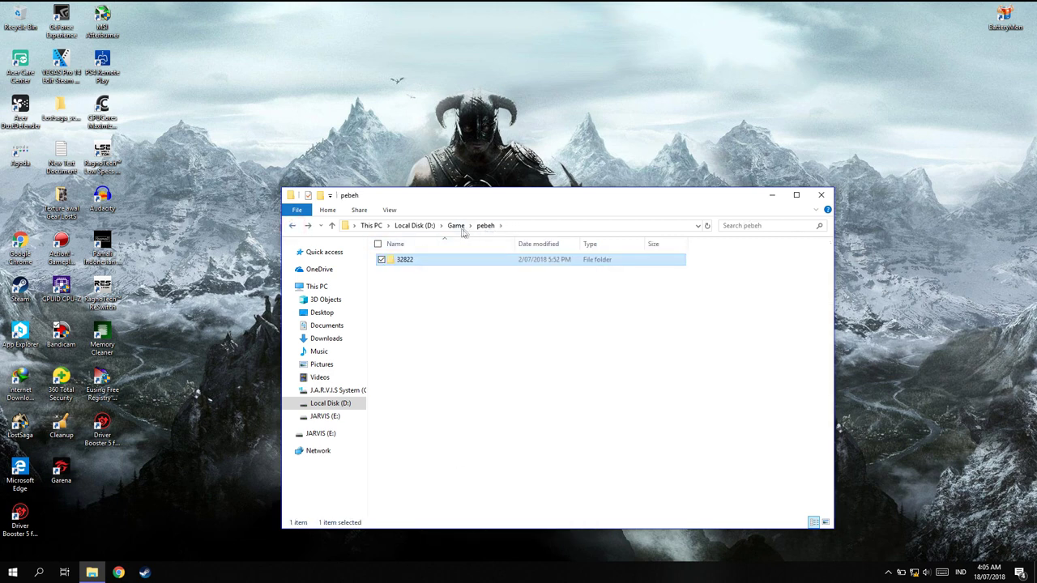
click(455, 225)
right_click(569, 378)
mouse_move(617, 407)
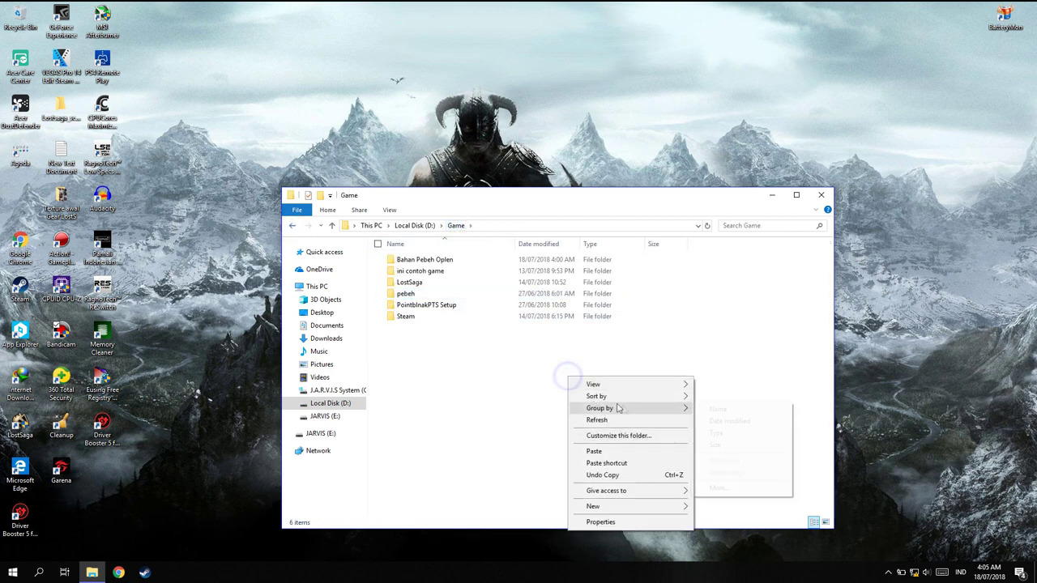
click(606, 451)
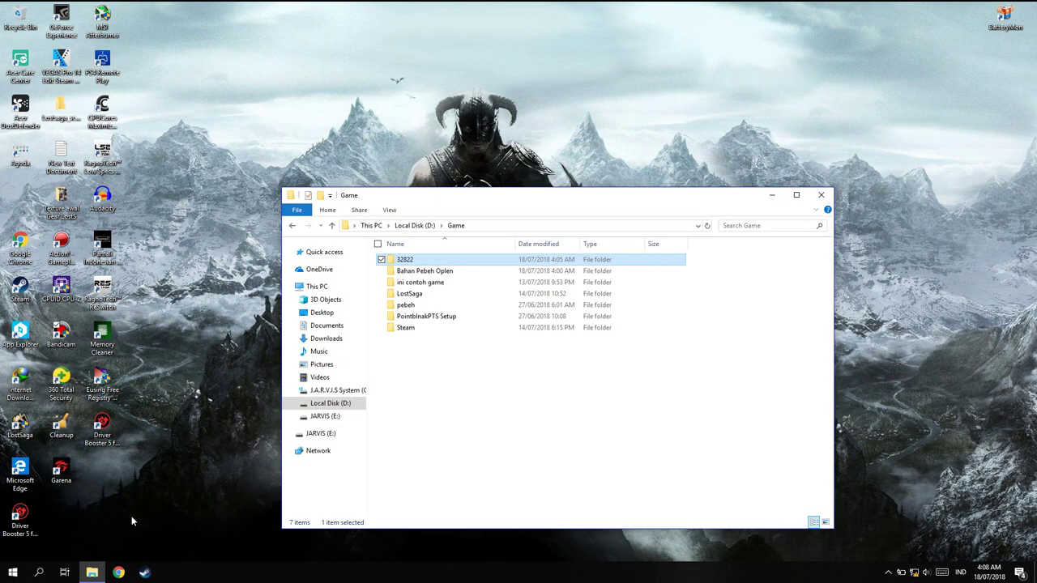
Rename the copied 32822 folder in Game to 'pebe oplen'
right_click(426, 261)
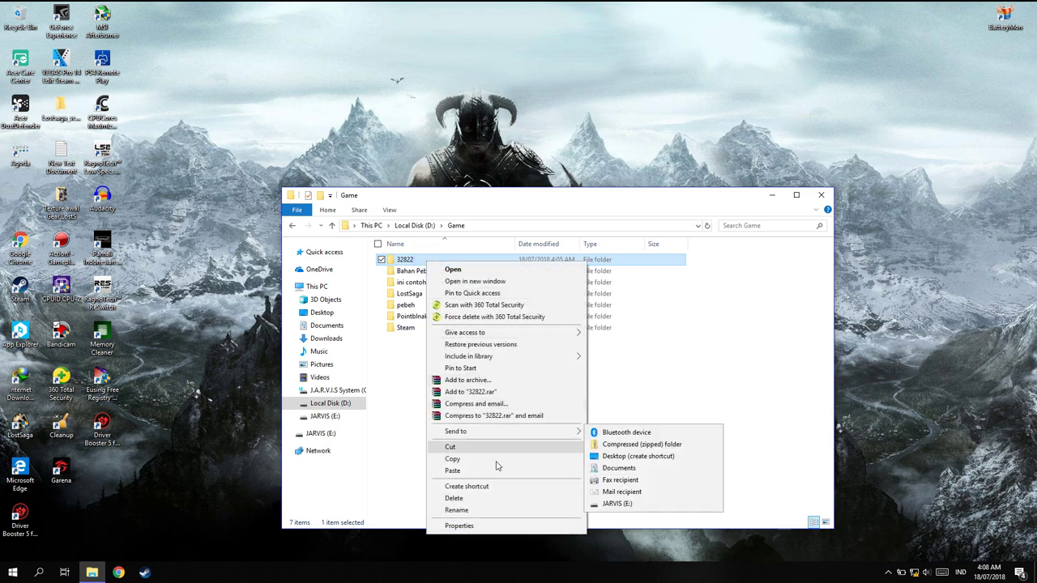
click(479, 512)
text(peb)
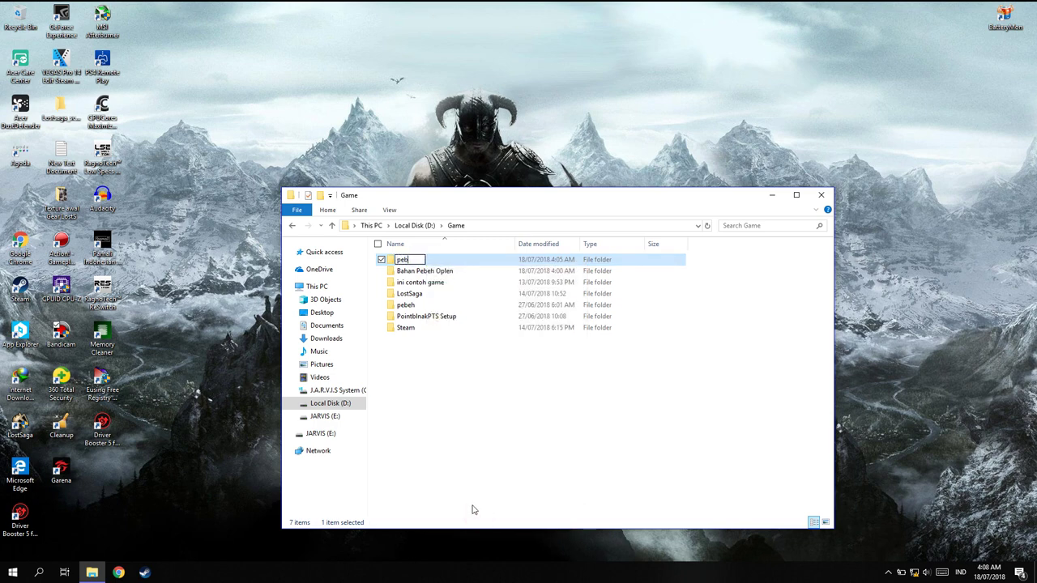
text(e oplen)
key(Return)
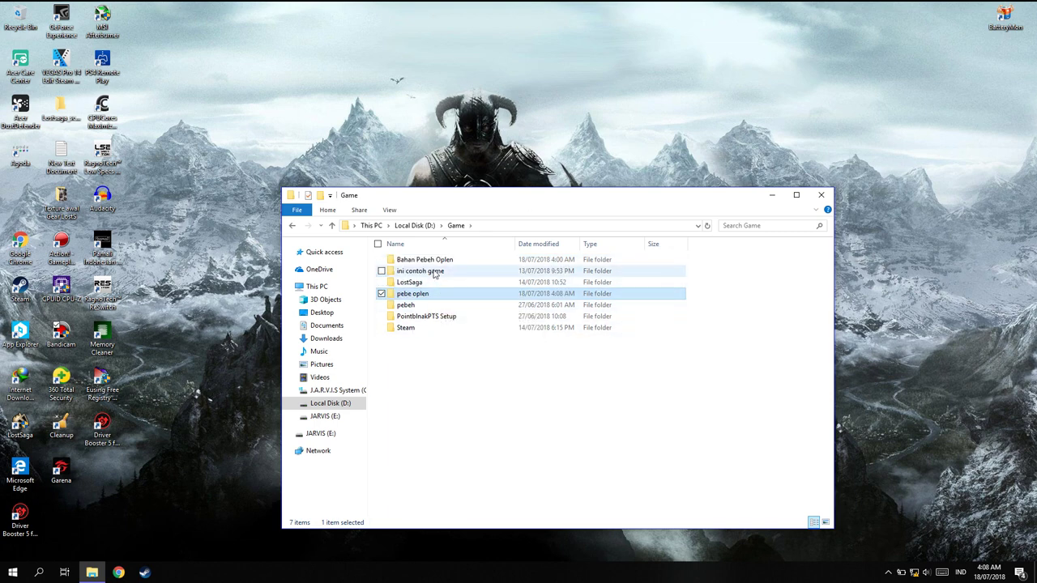
mouse_move(435, 260)
click(478, 412)
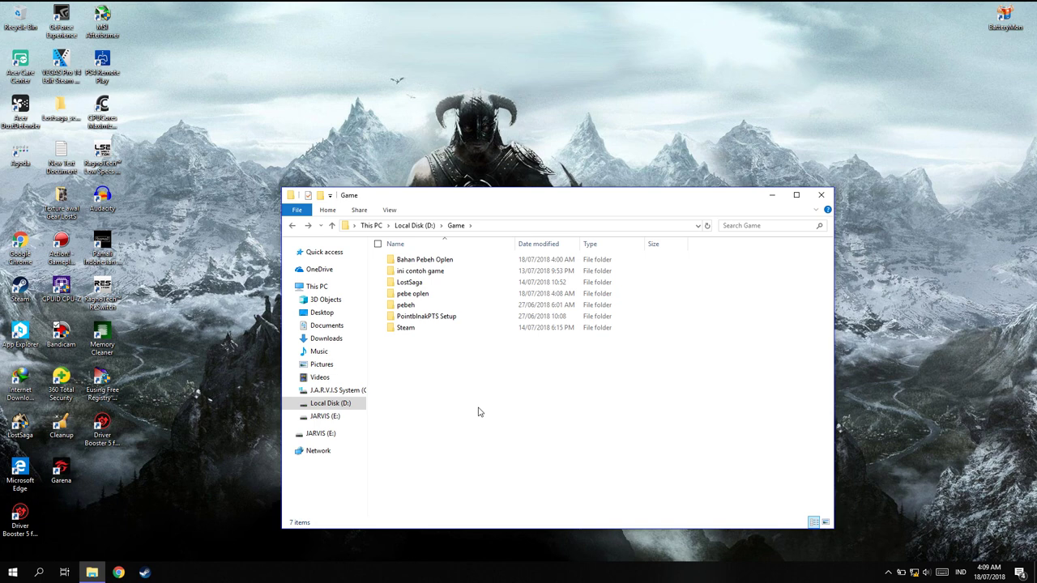
In Bahan Pebeh Oplen, run dotNetFx40_Full_x86_x64 (already installed), then launch the XAMPP installer
double_click(467, 263)
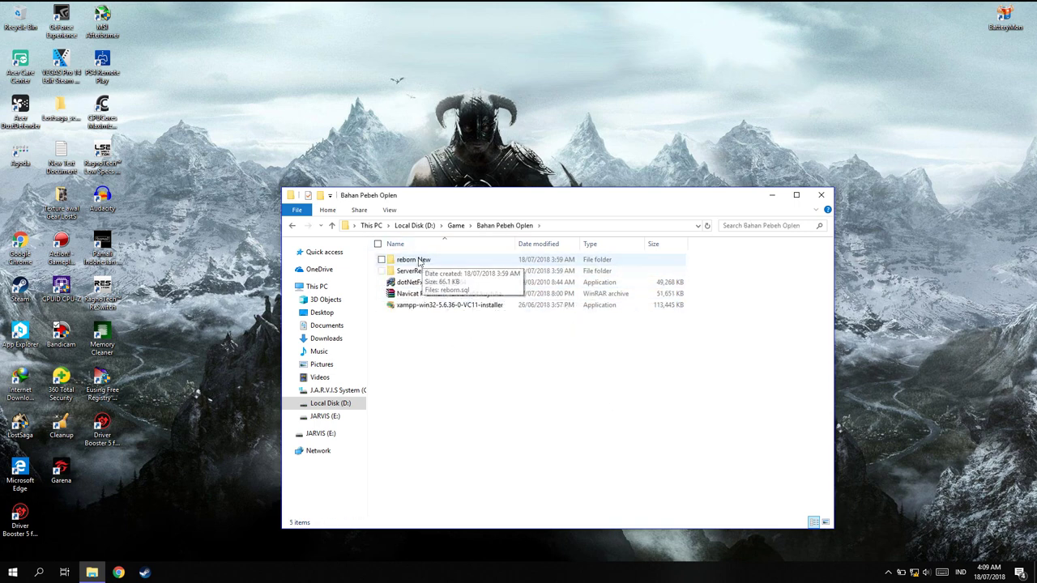
double_click(475, 283)
click(490, 396)
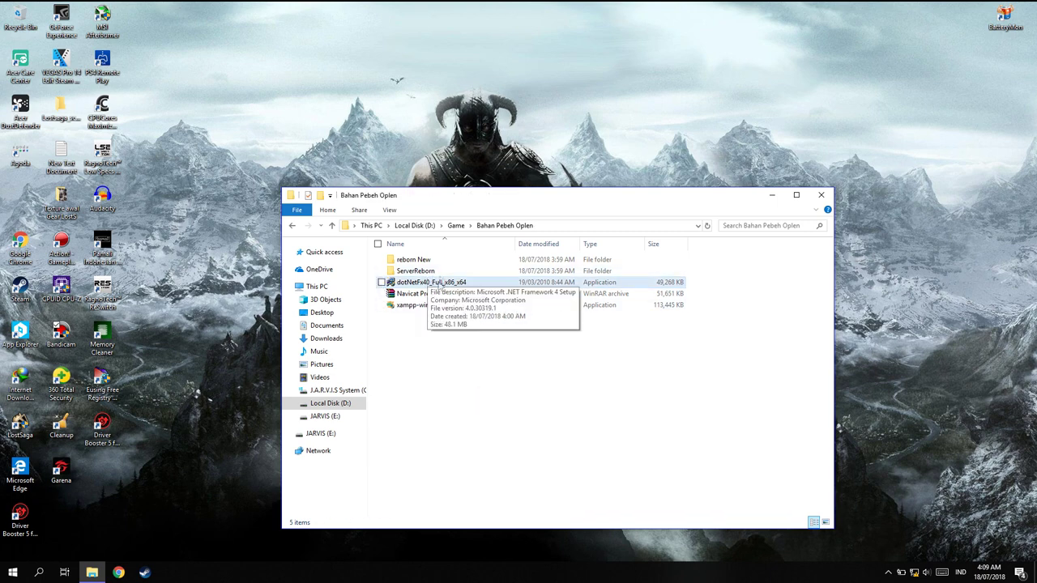
double_click(435, 283)
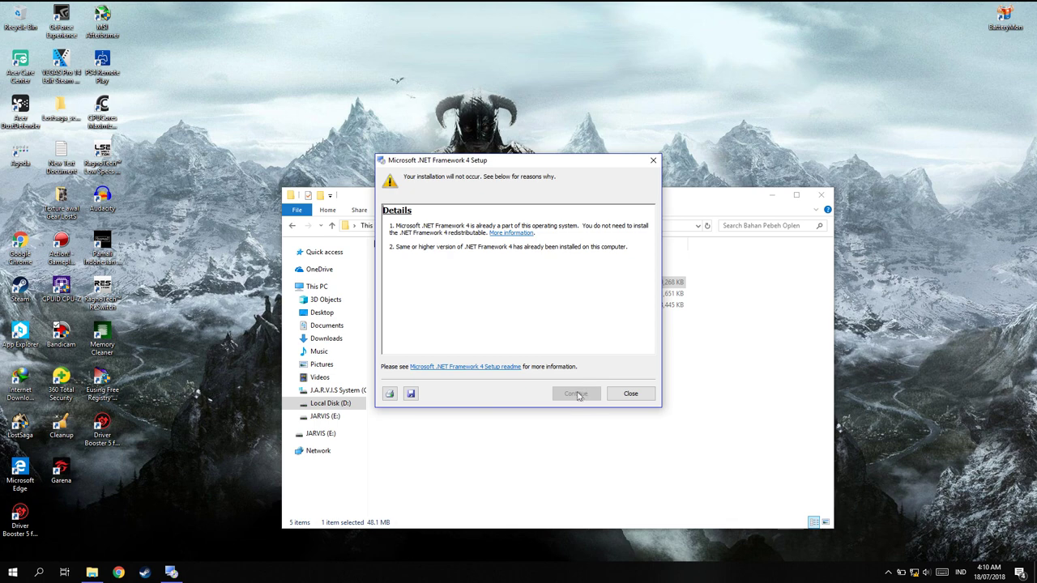
click(631, 395)
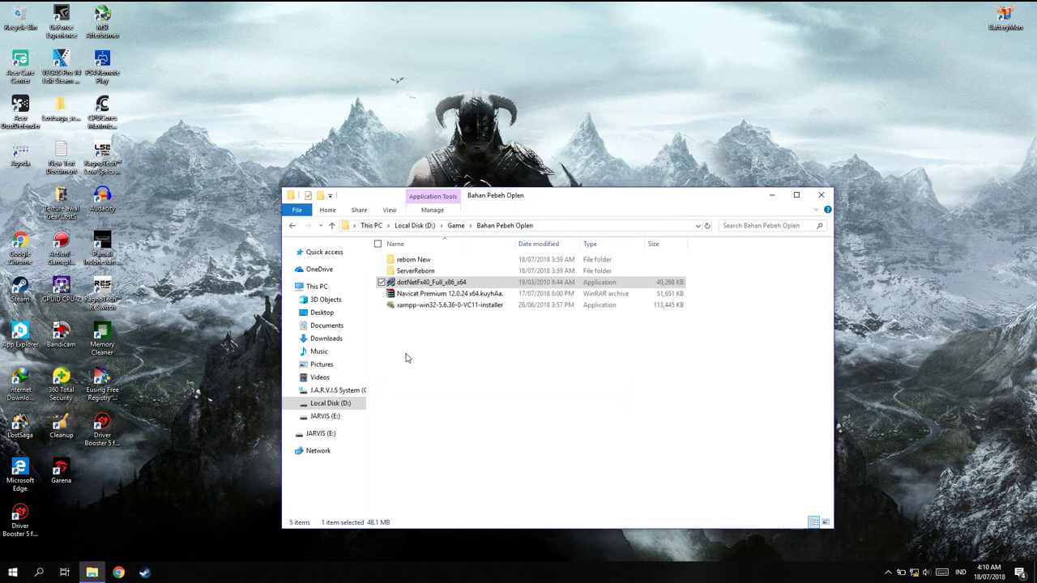
click(446, 307)
double_click(446, 307)
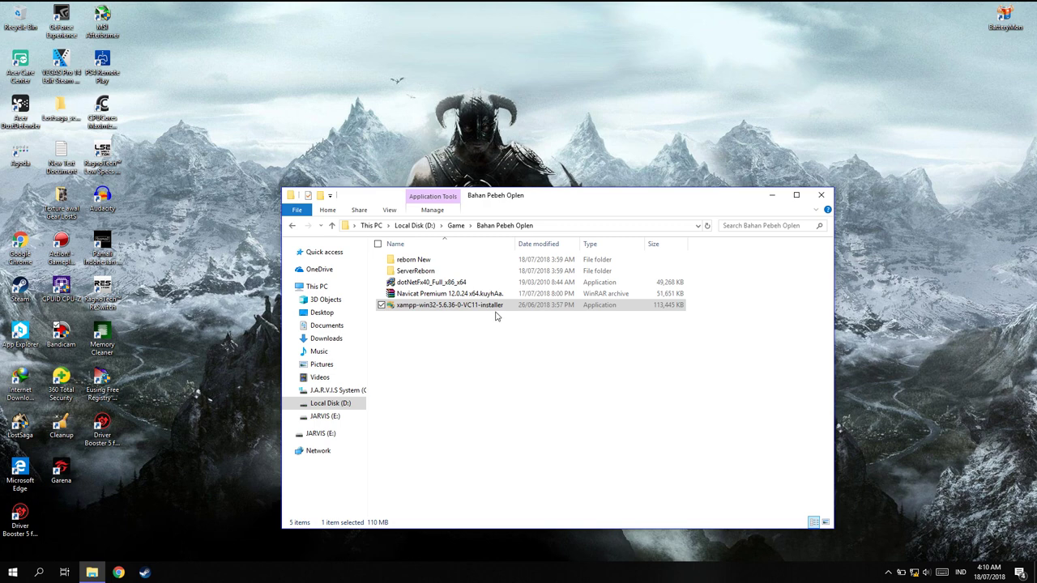
Install XAMPP with default components and folder, unticking Learn more about Bitnami
click(507, 315)
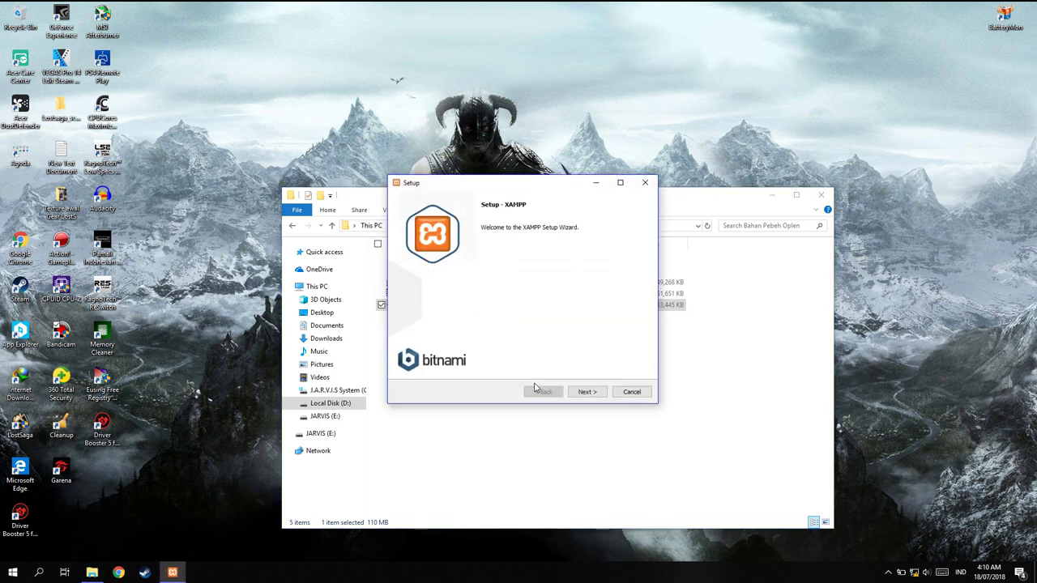
click(587, 392)
click(587, 393)
click(587, 393)
click(591, 282)
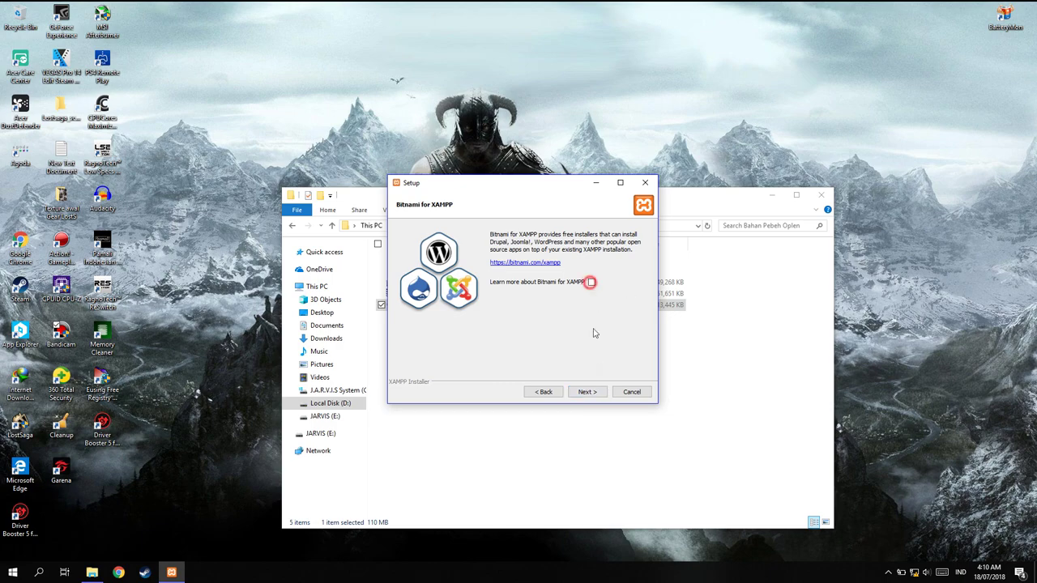
click(590, 393)
click(589, 393)
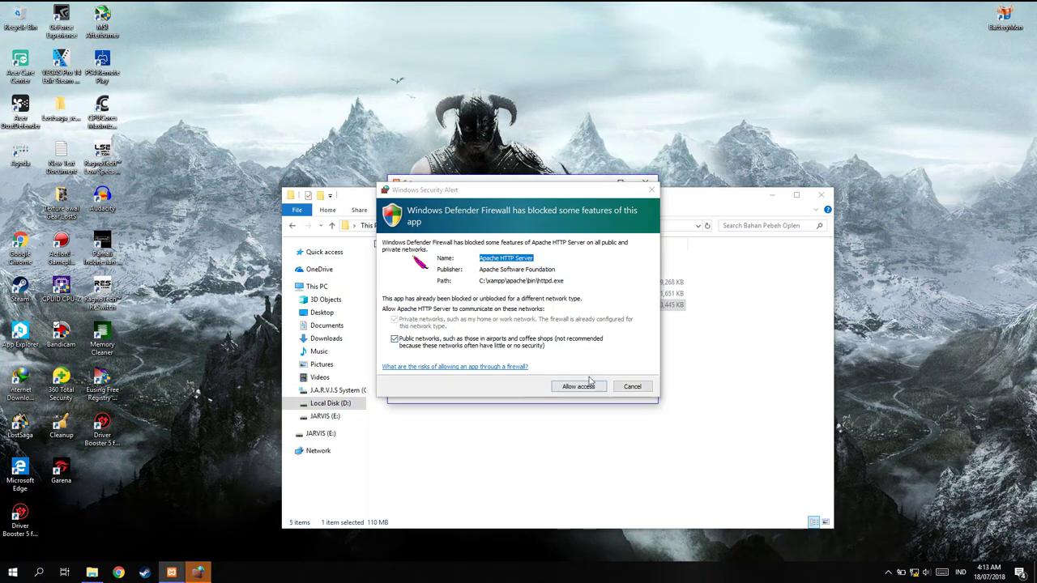
Allow Apache through the firewall and finish setup without starting the Control Panel
click(565, 389)
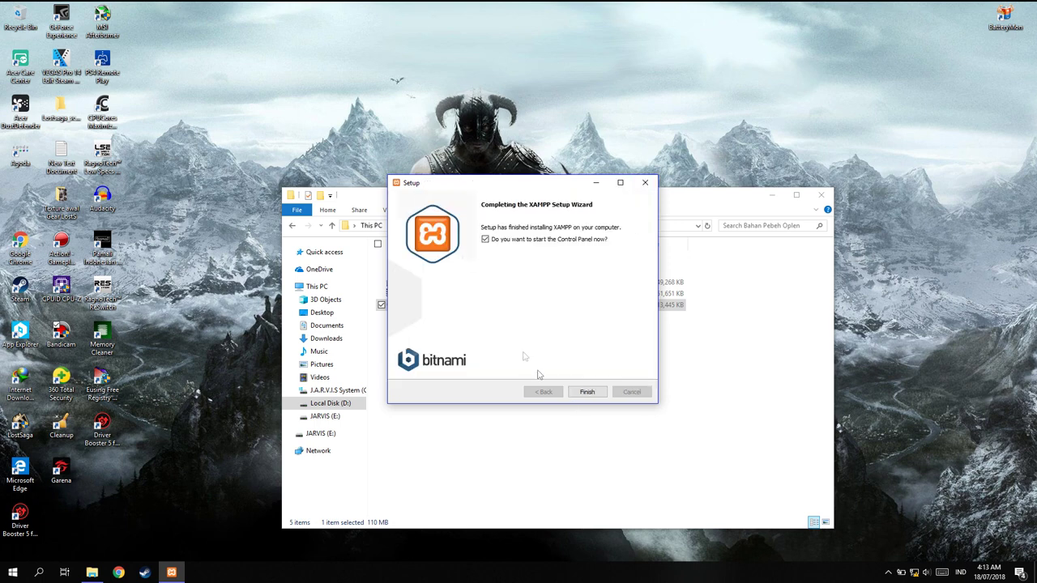
click(485, 240)
click(591, 394)
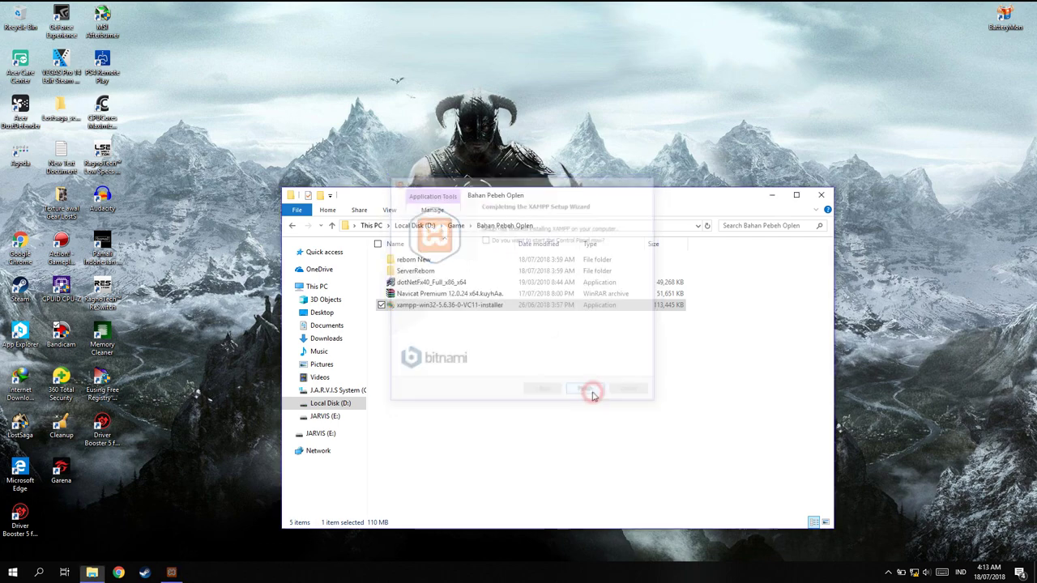
click(555, 295)
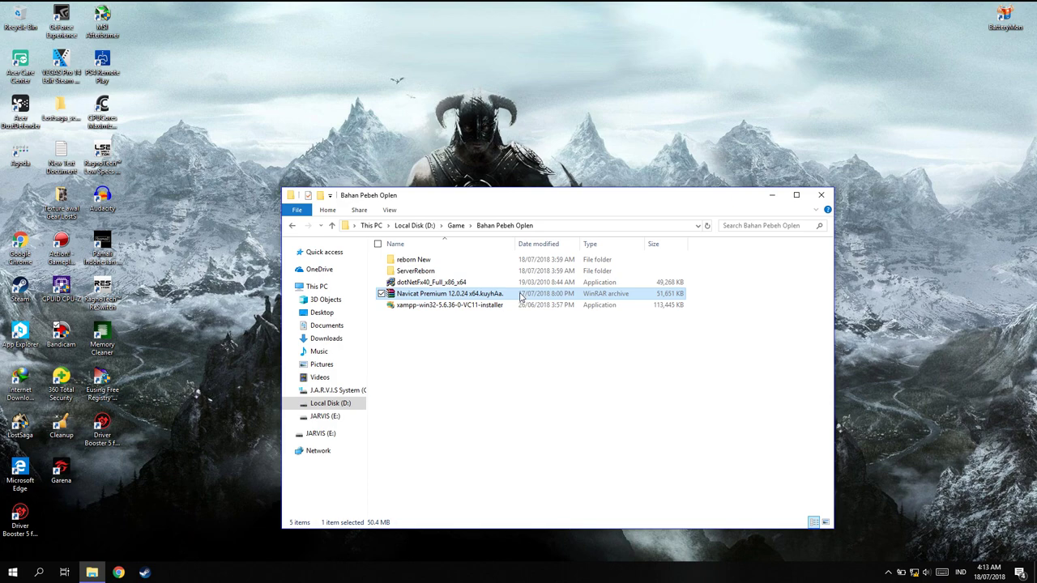
Open the Navicat archive in WinRAR and run the Navicat Premium 12 installer
double_click(521, 295)
double_click(303, 269)
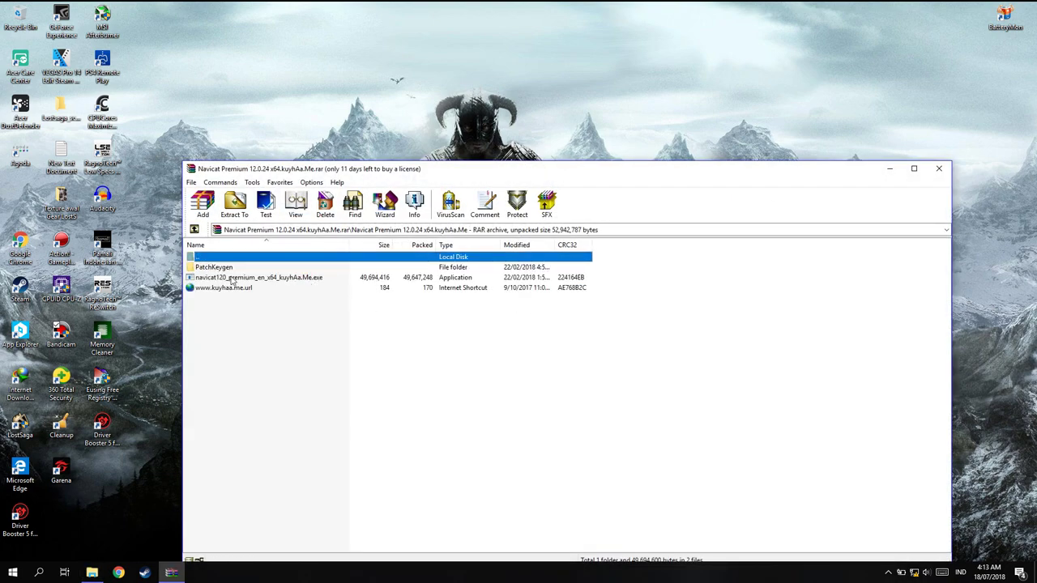
double_click(232, 279)
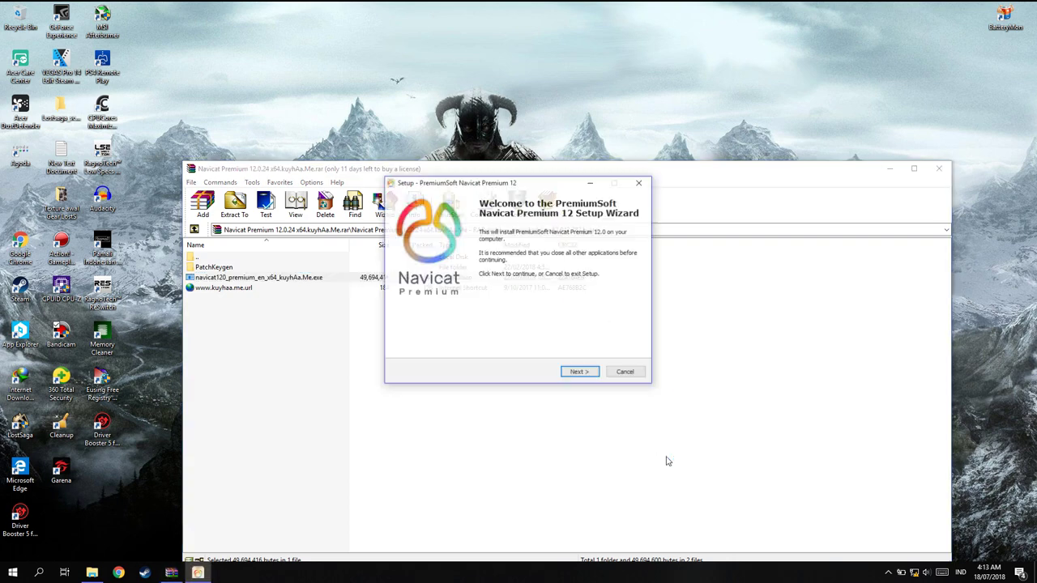
Install Navicat Premium 12 accepting the license and default location, Start Menu folder and desktop icon
click(580, 372)
click(430, 340)
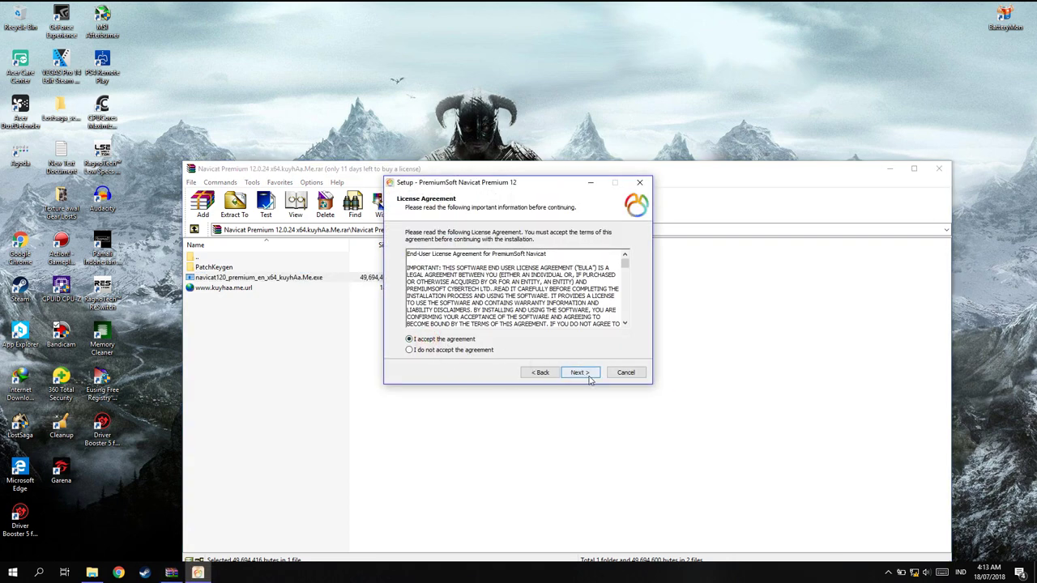
click(580, 372)
click(579, 373)
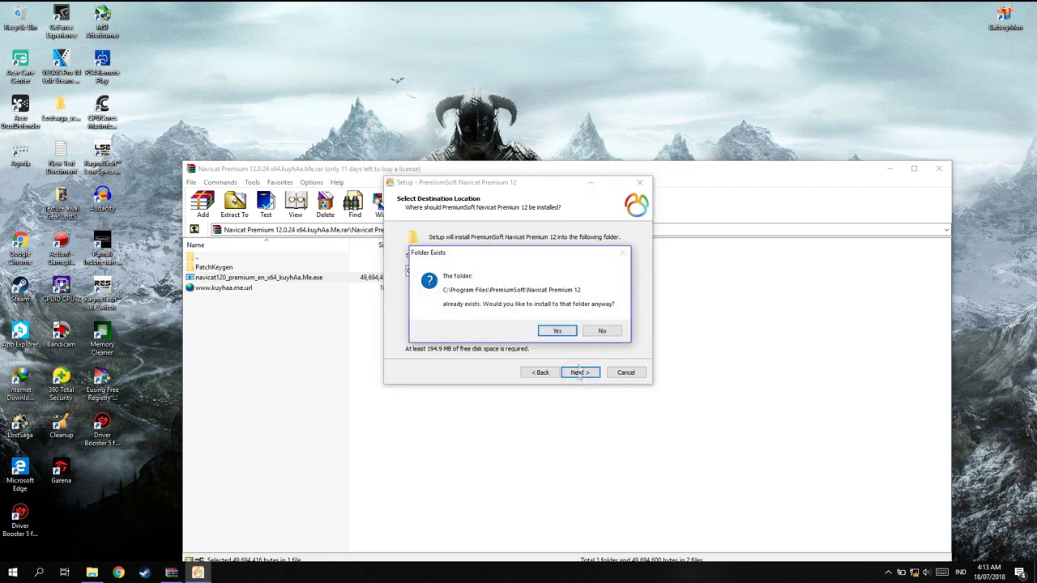
click(558, 331)
click(580, 372)
click(580, 371)
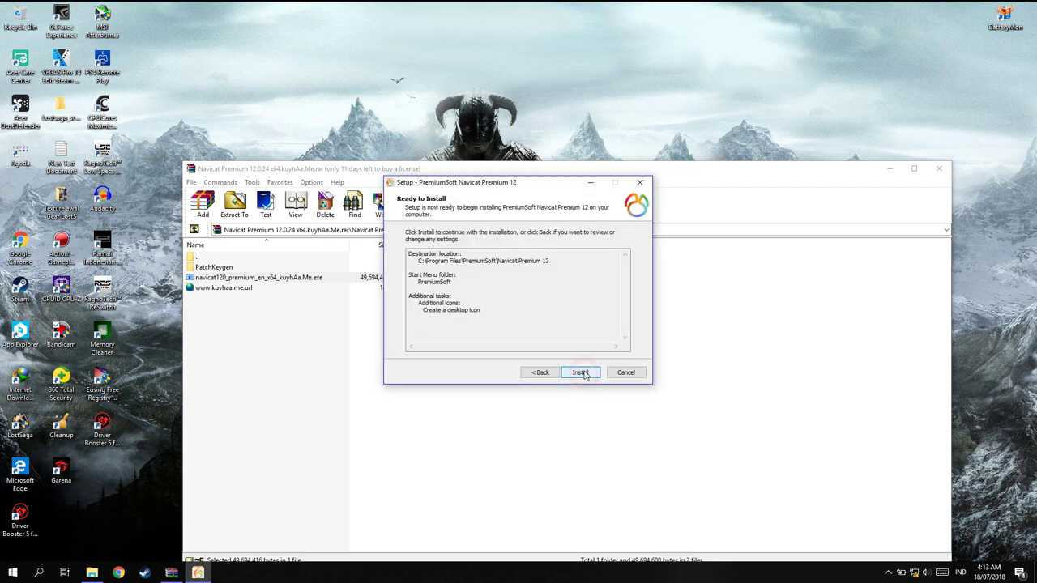
click(581, 373)
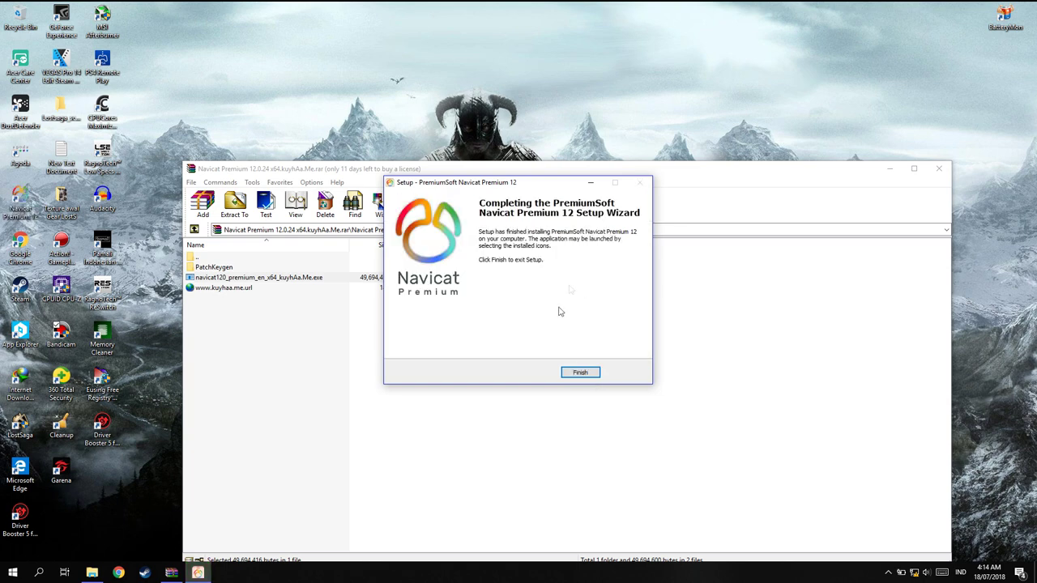
click(591, 374)
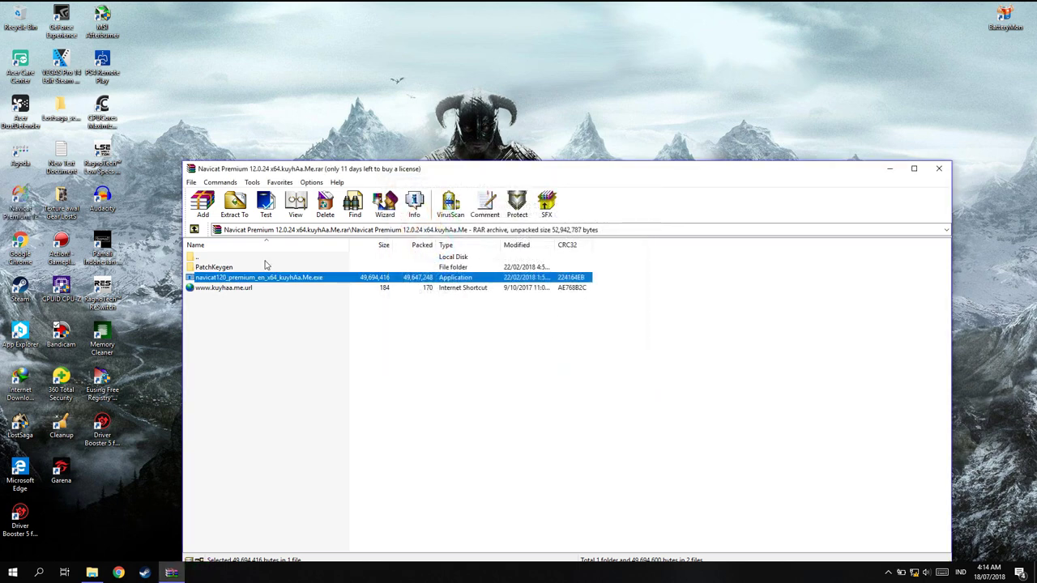
Launch Keygen-Clean.exe from the PatchKeygen folder, then close WinRAR and the Explorer window
double_click(222, 268)
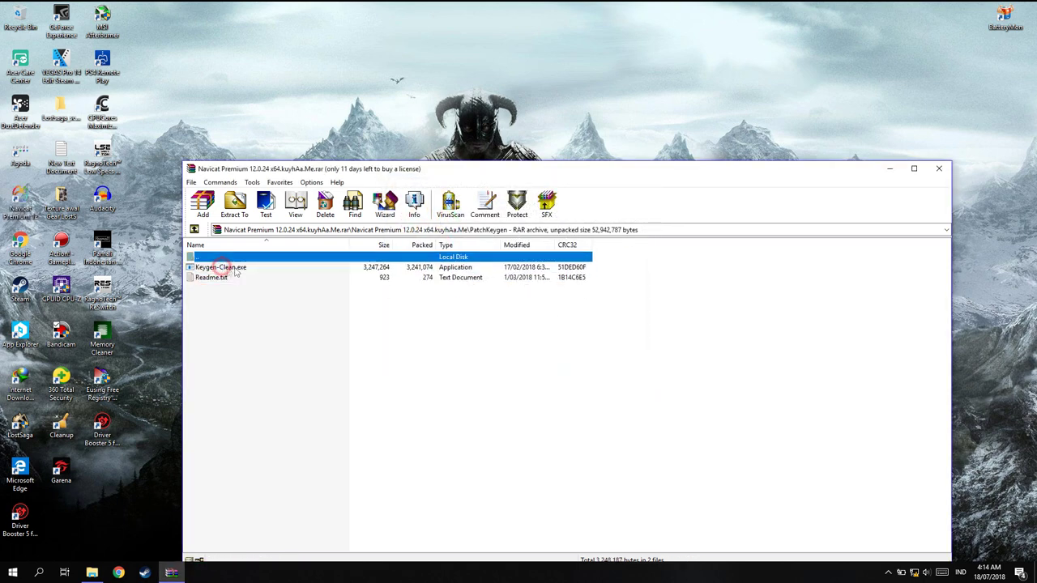
double_click(215, 267)
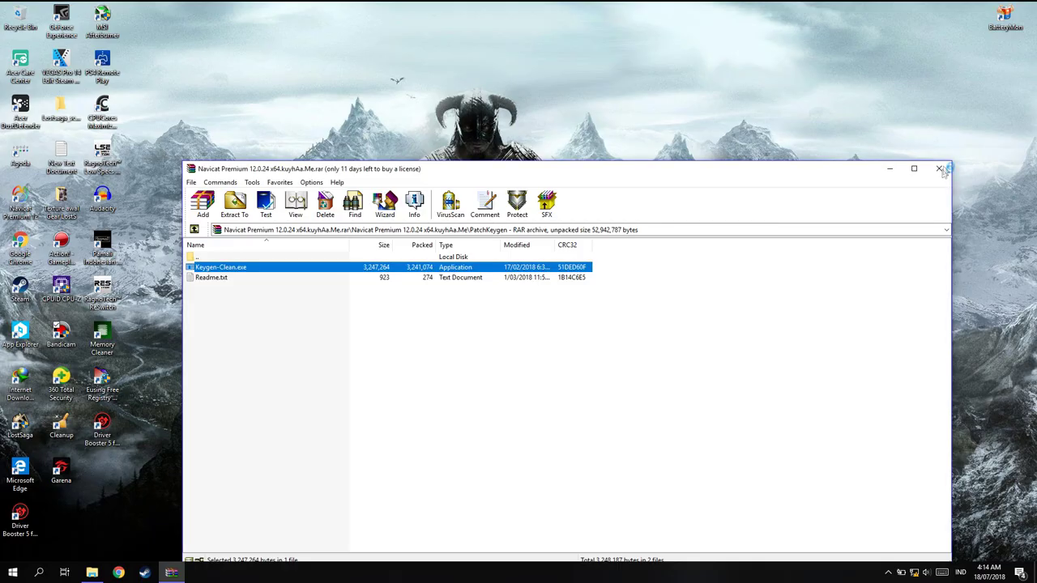
click(938, 170)
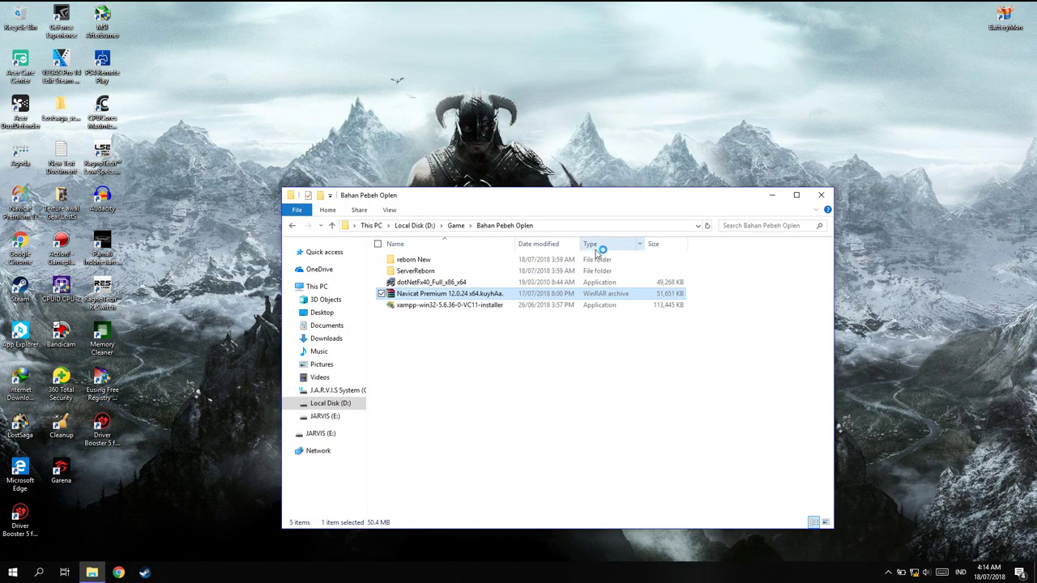
click(821, 195)
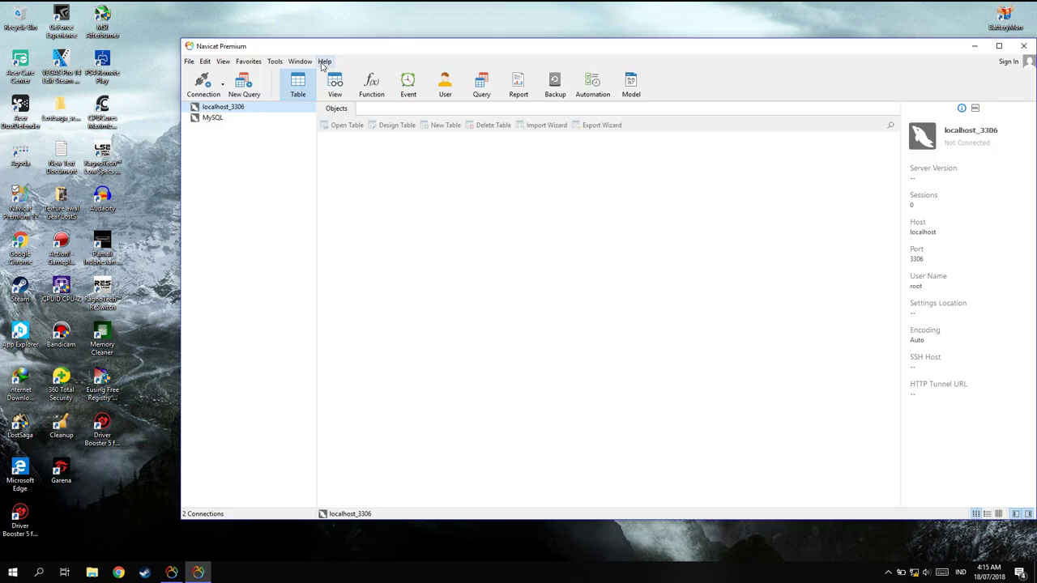
click(322, 63)
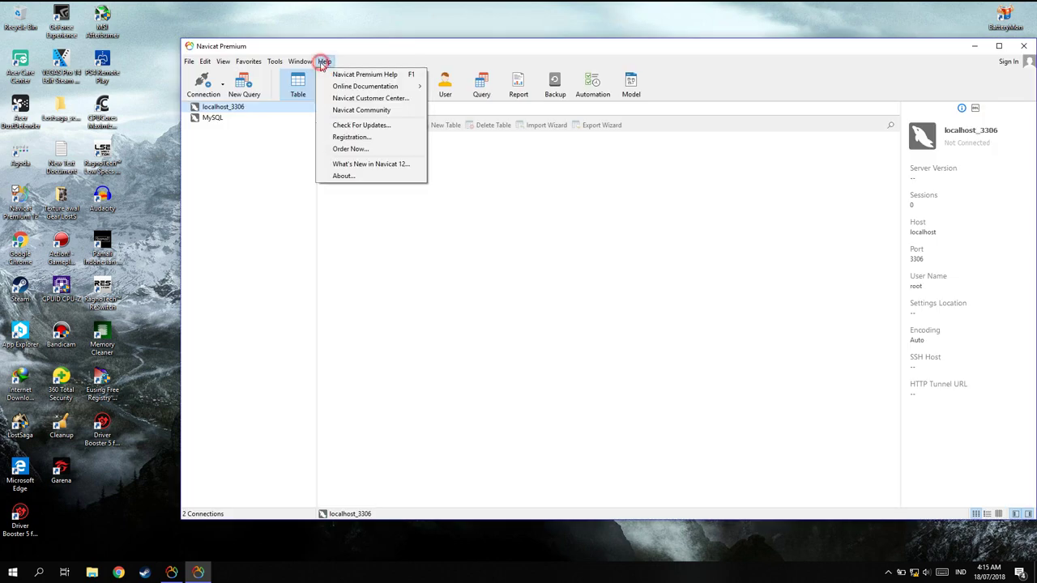
click(360, 137)
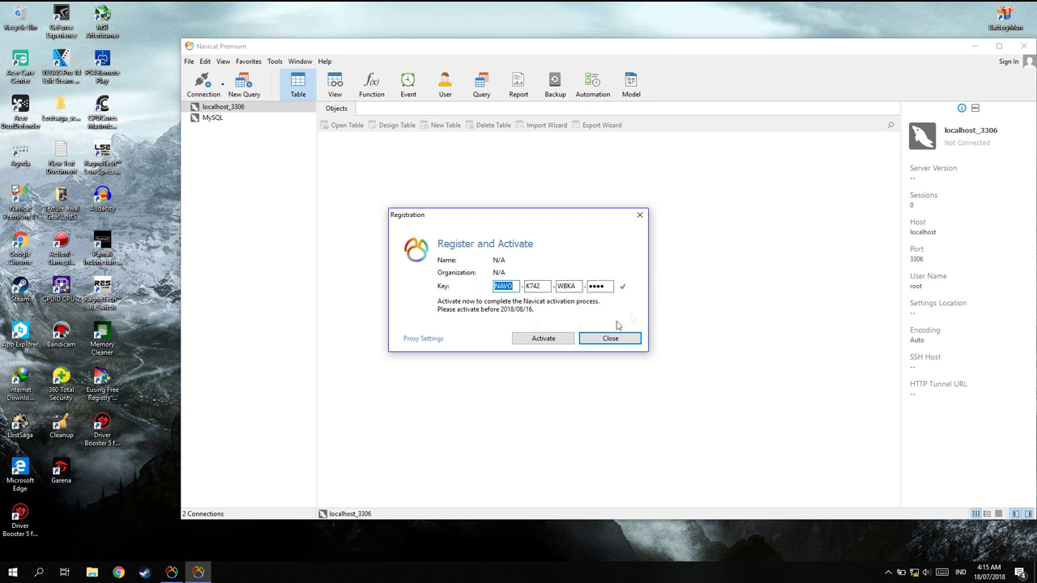
click(172, 572)
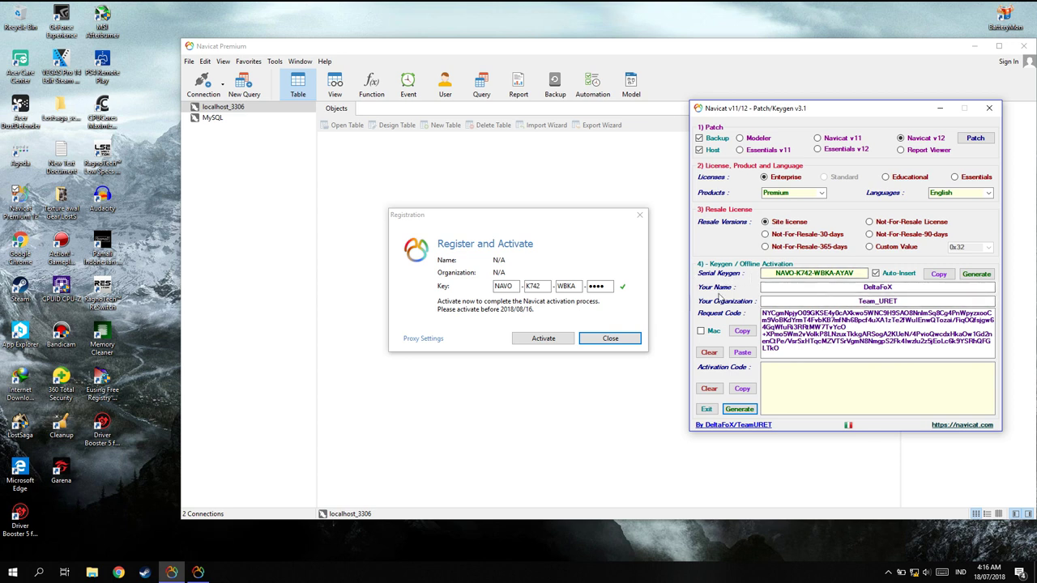
click(978, 275)
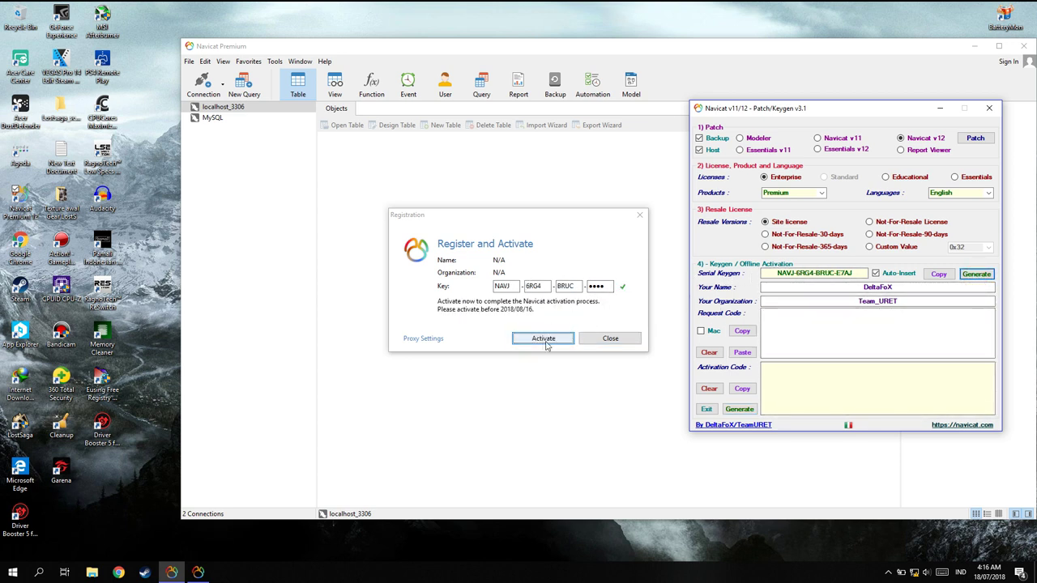
click(604, 289)
key(BackSpace)
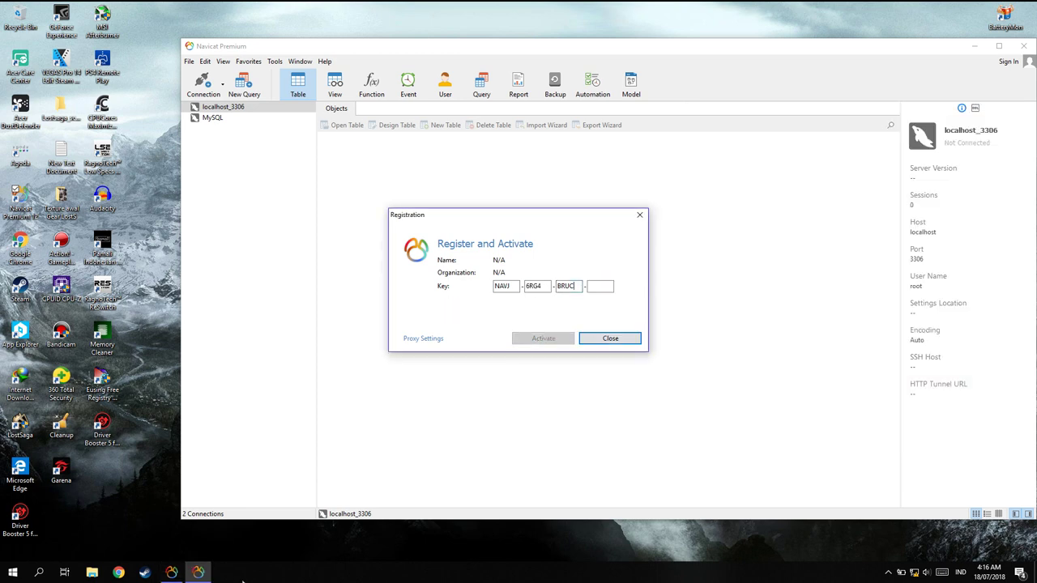
click(198, 572)
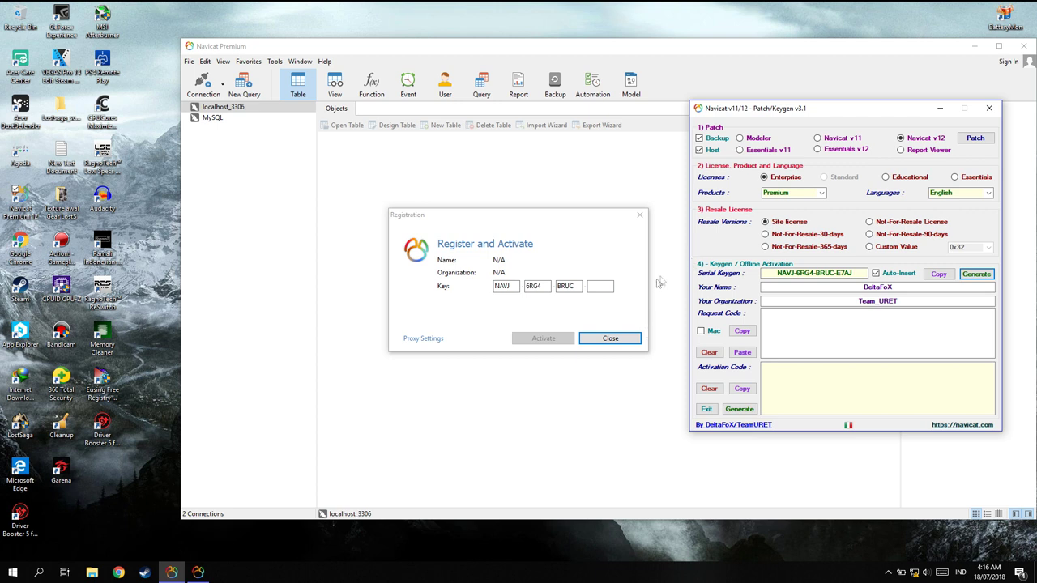
click(603, 287)
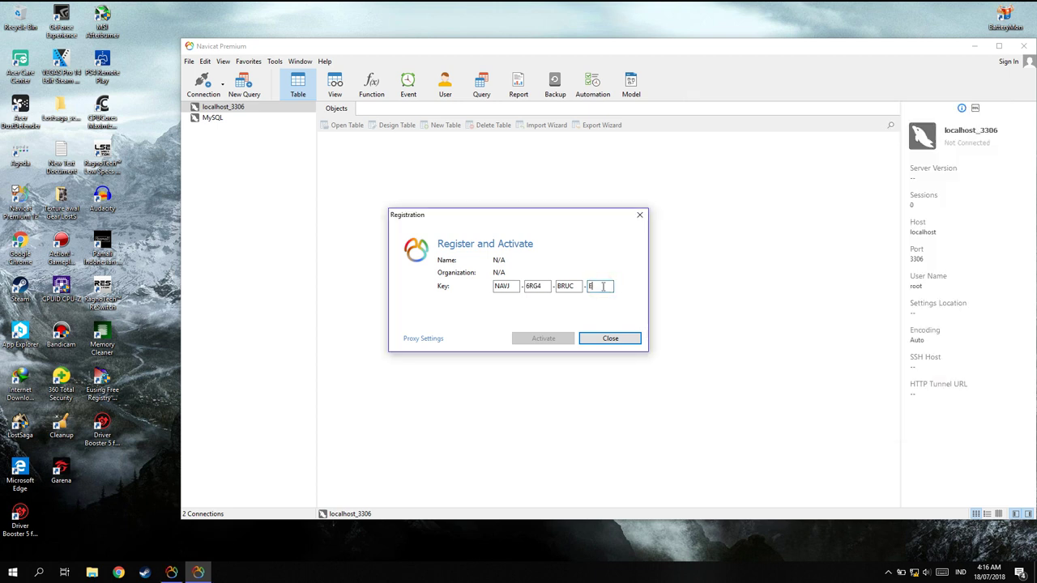
text(E7AJ)
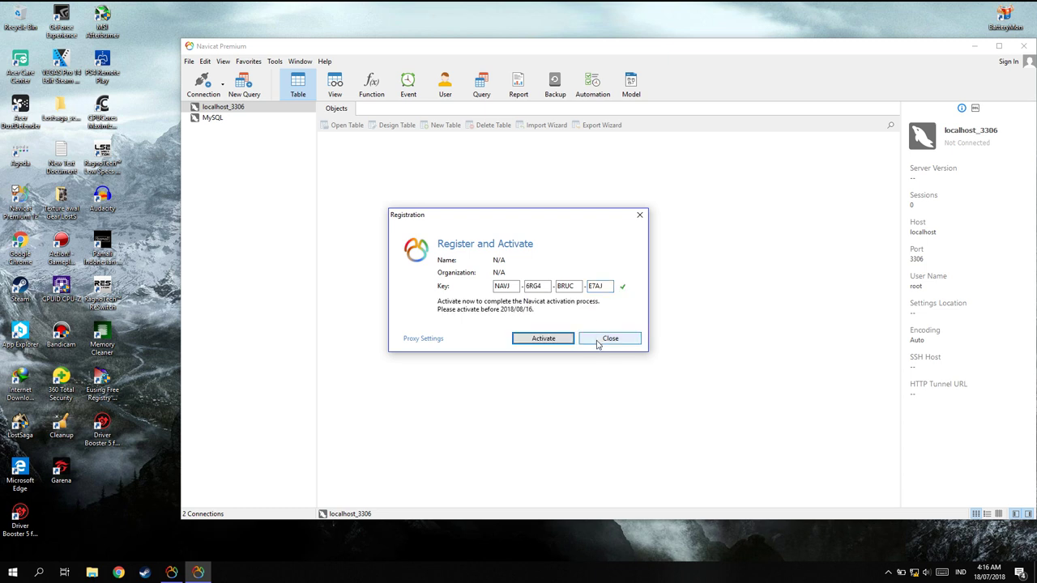
Attempt online activation, then switch to Manual Activation and copy the request code
click(543, 340)
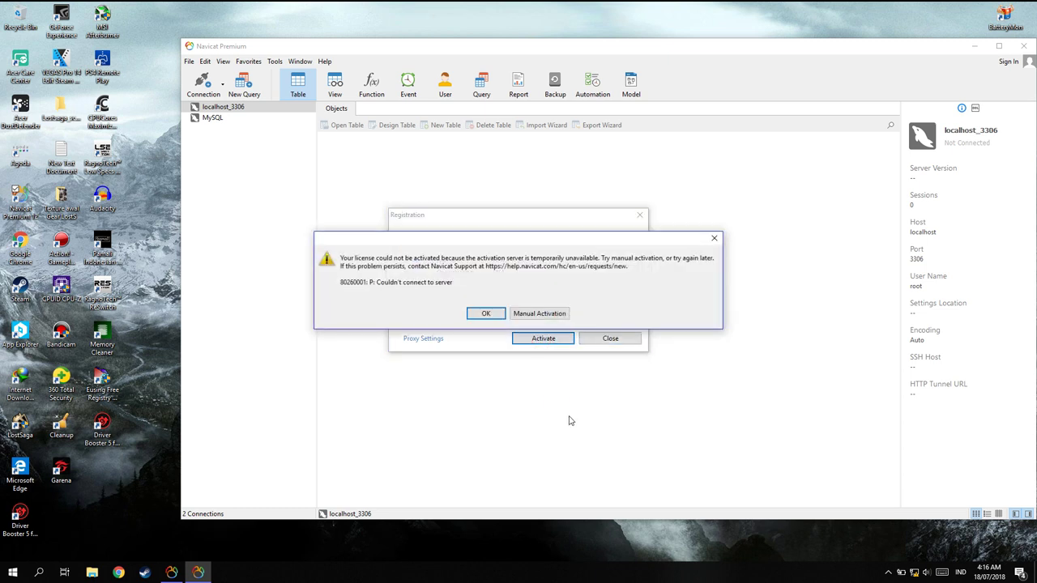
click(543, 314)
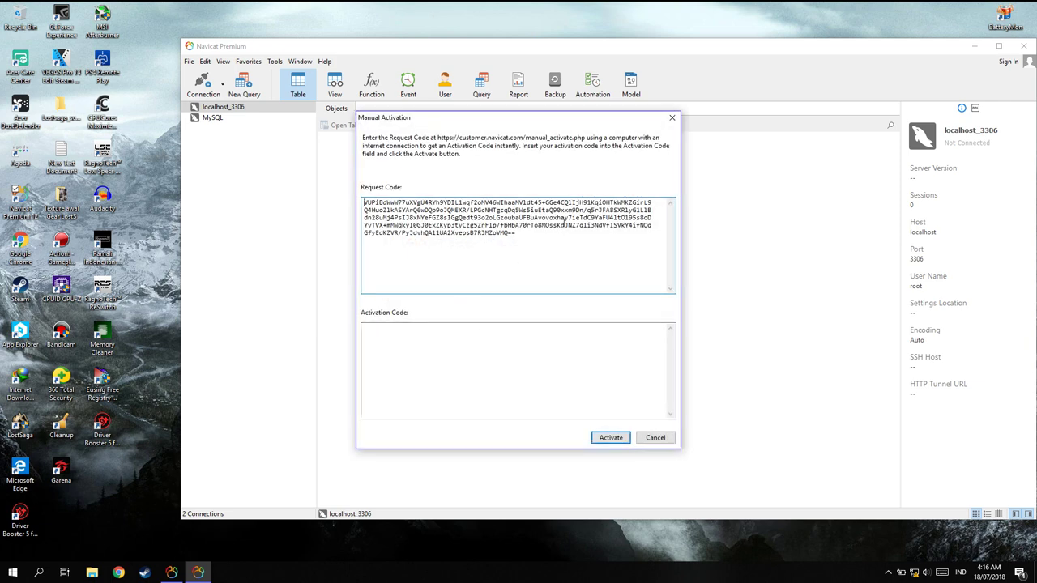
drag(527, 237, 319, 189)
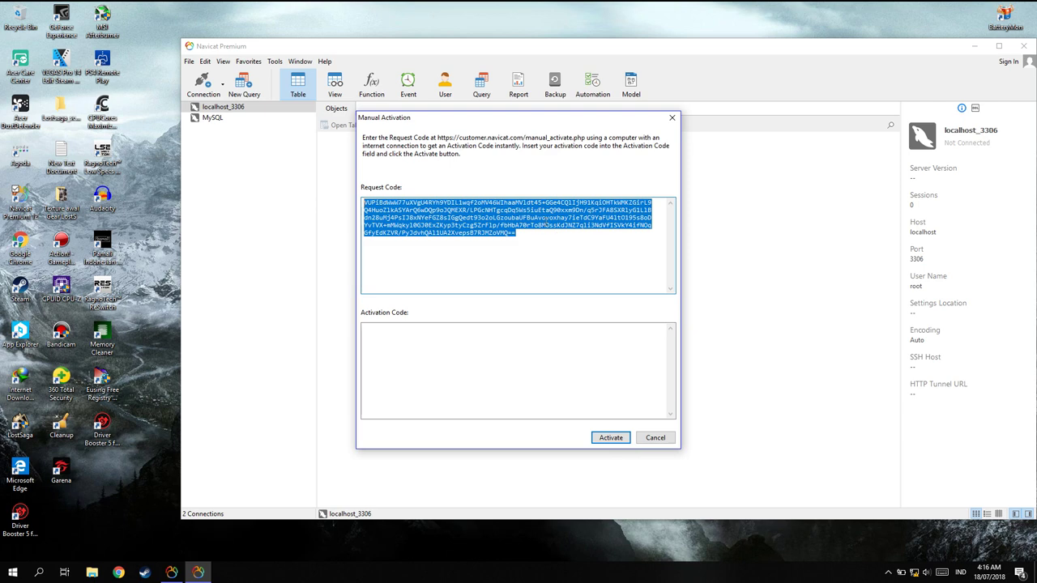
right_click(538, 215)
click(567, 245)
Paste the request code into the keygen, generate, dismiss the decrypt error, and copy the activation code
click(194, 574)
right_click(794, 332)
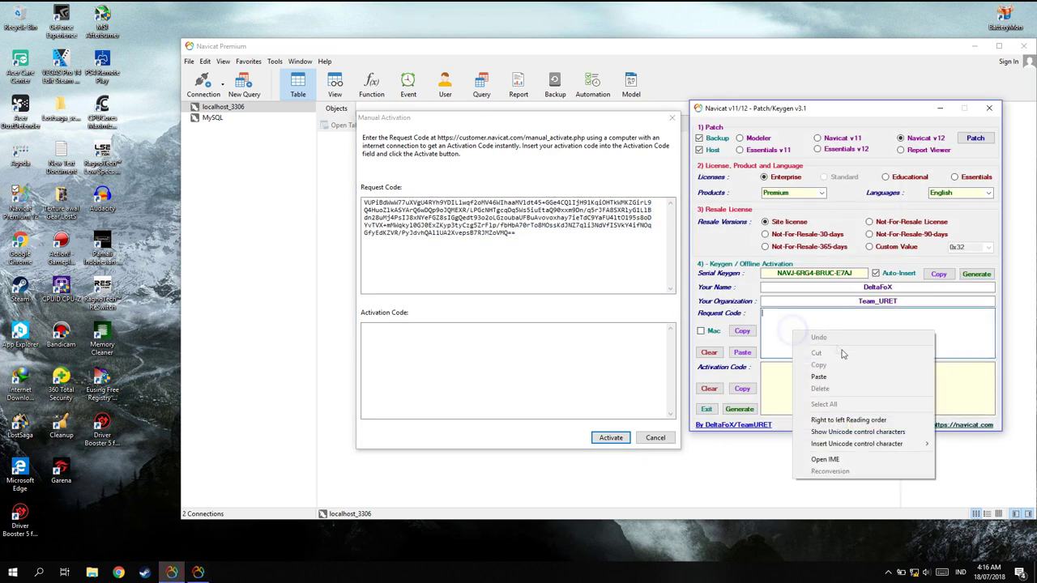
click(839, 377)
click(746, 412)
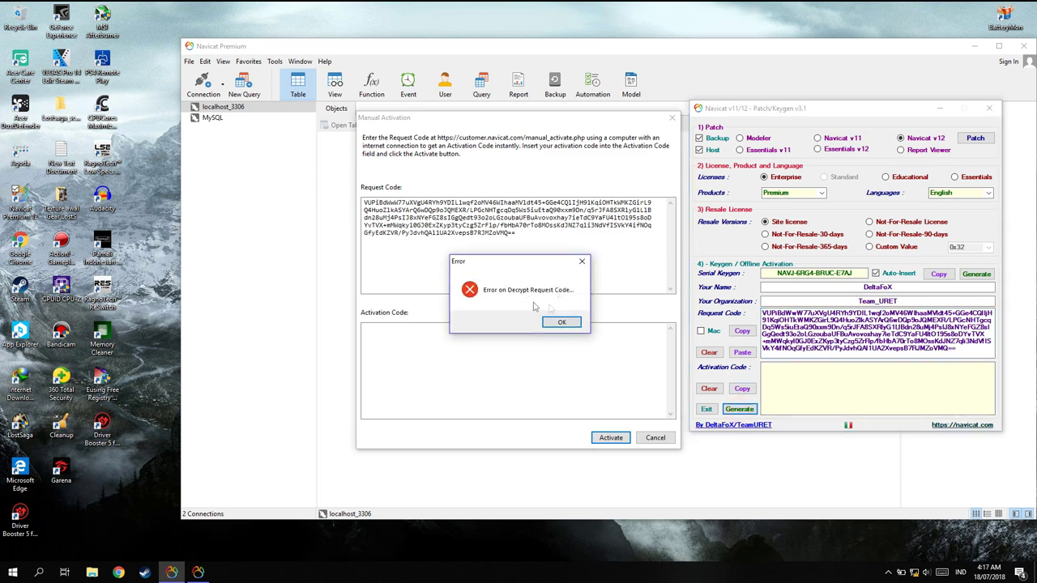
click(581, 266)
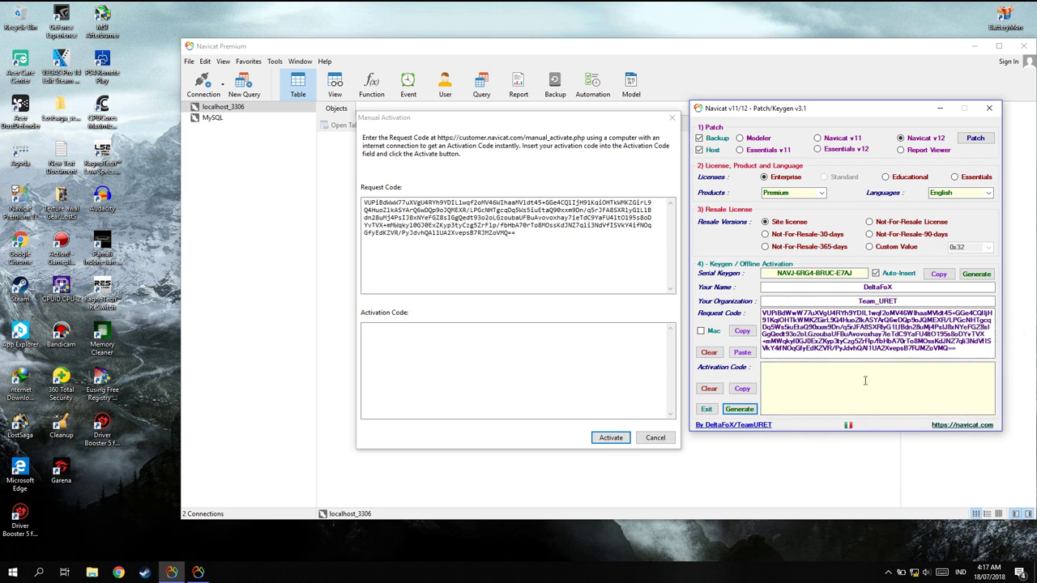
click(742, 389)
Paste the copied code as the activation code and activate, which fails with error 80300001
click(403, 337)
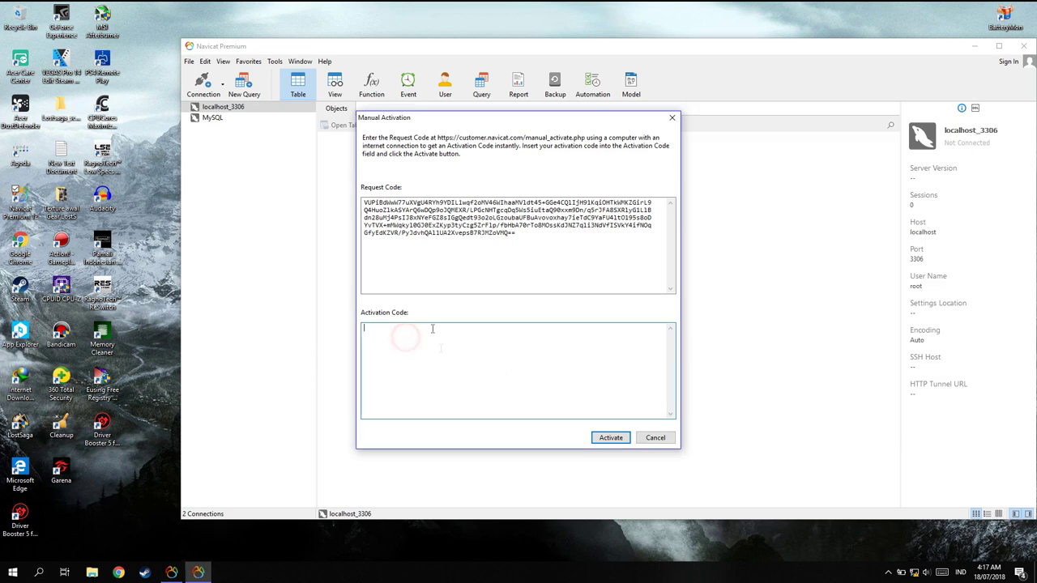
key(ctrl+v)
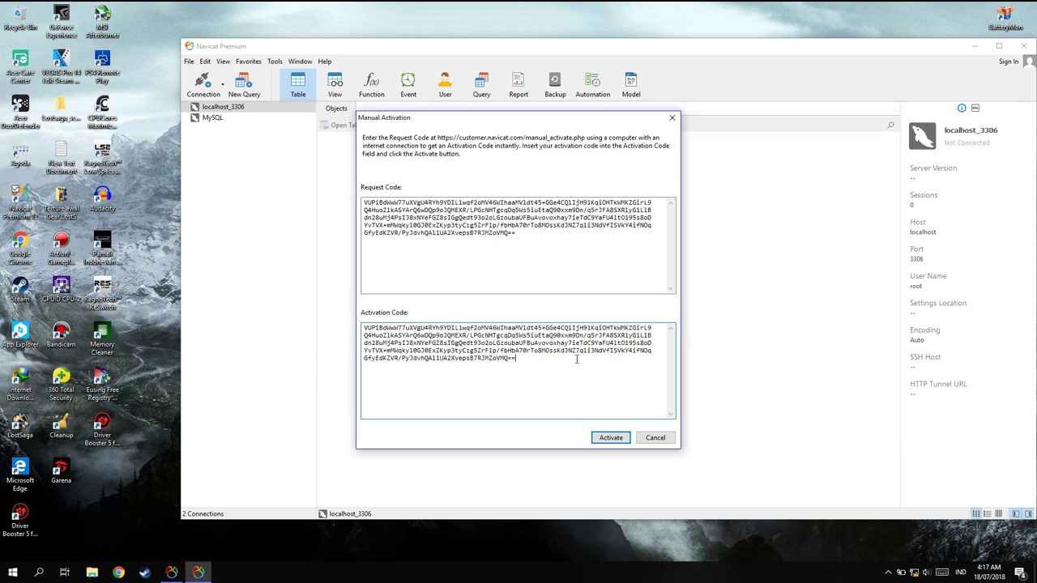
click(611, 438)
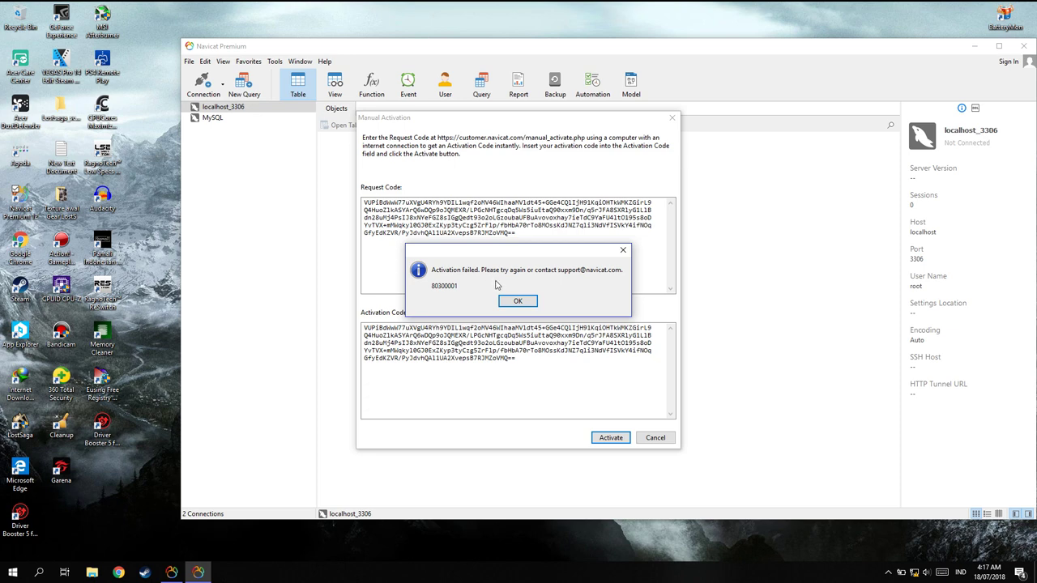
click(621, 251)
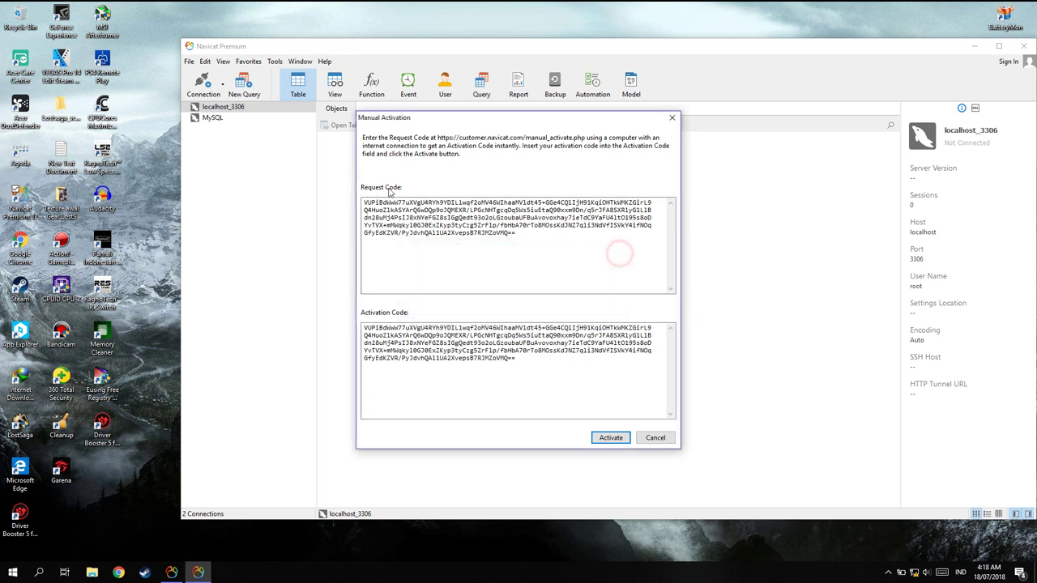
click(171, 572)
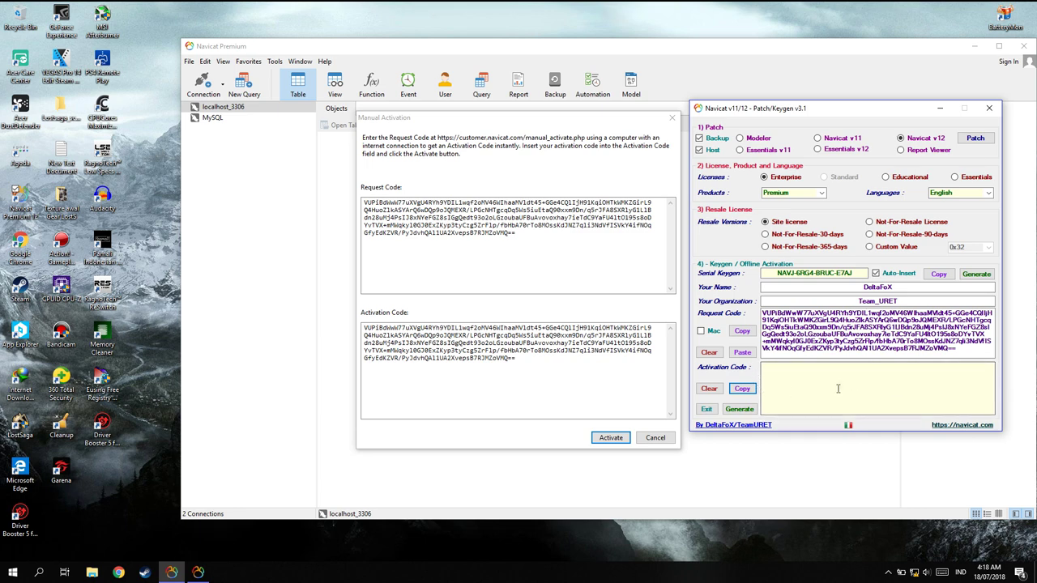
click(536, 361)
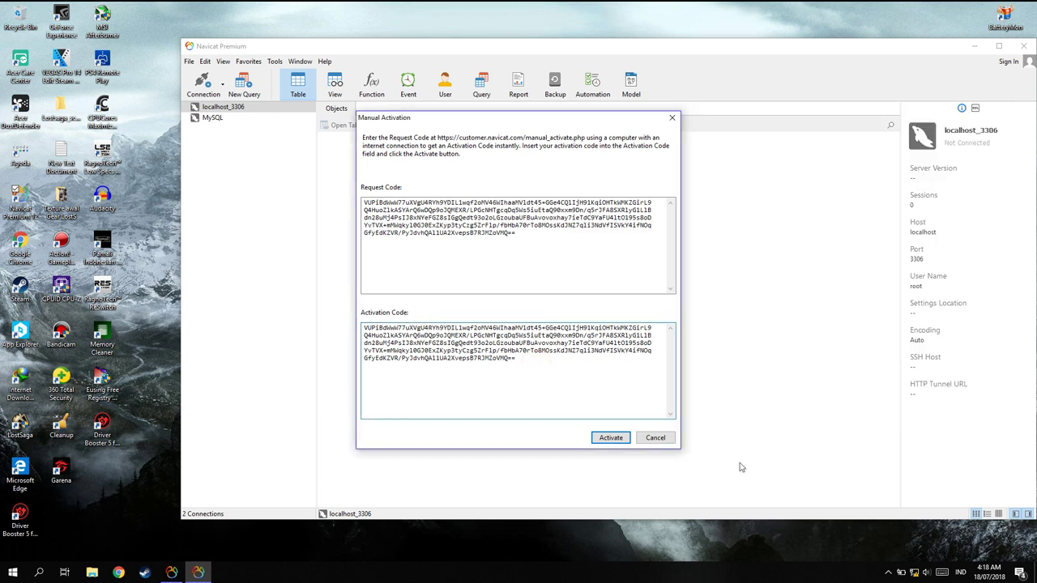
Close the activation windows, delete the MySQL connection leaving localhost_3306, and minimise Navicat
click(658, 442)
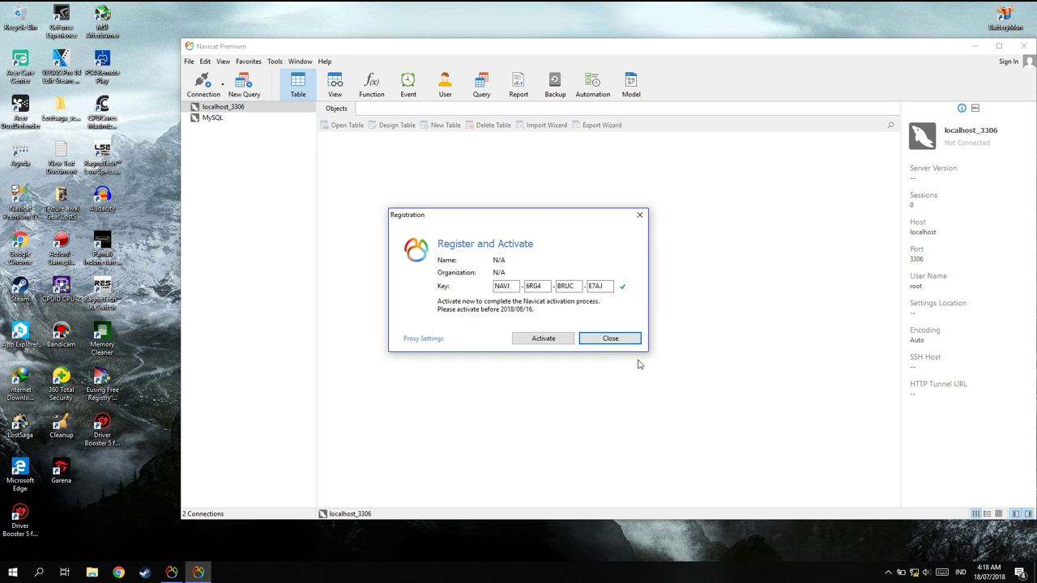
click(613, 339)
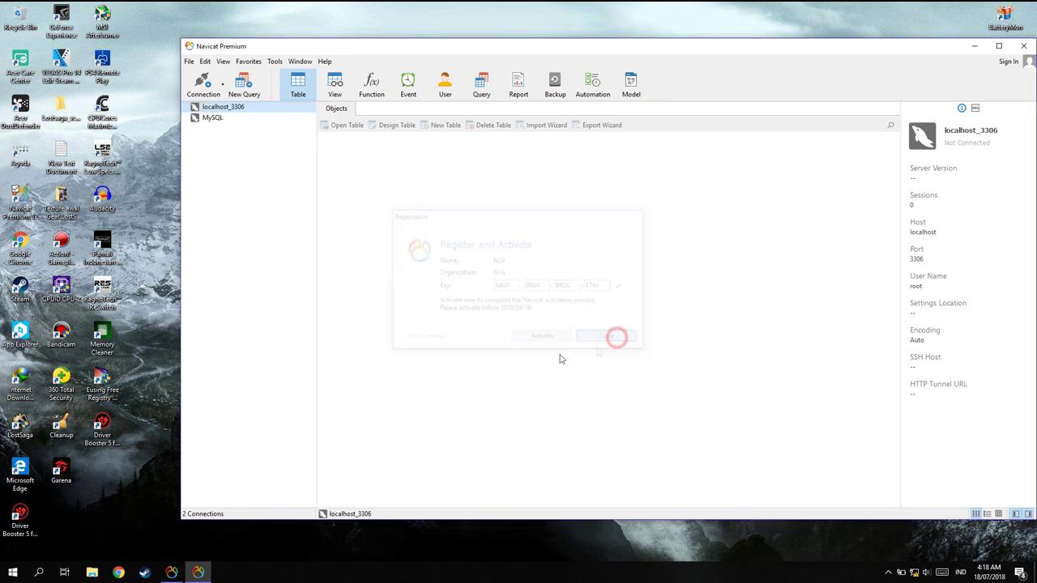
click(214, 118)
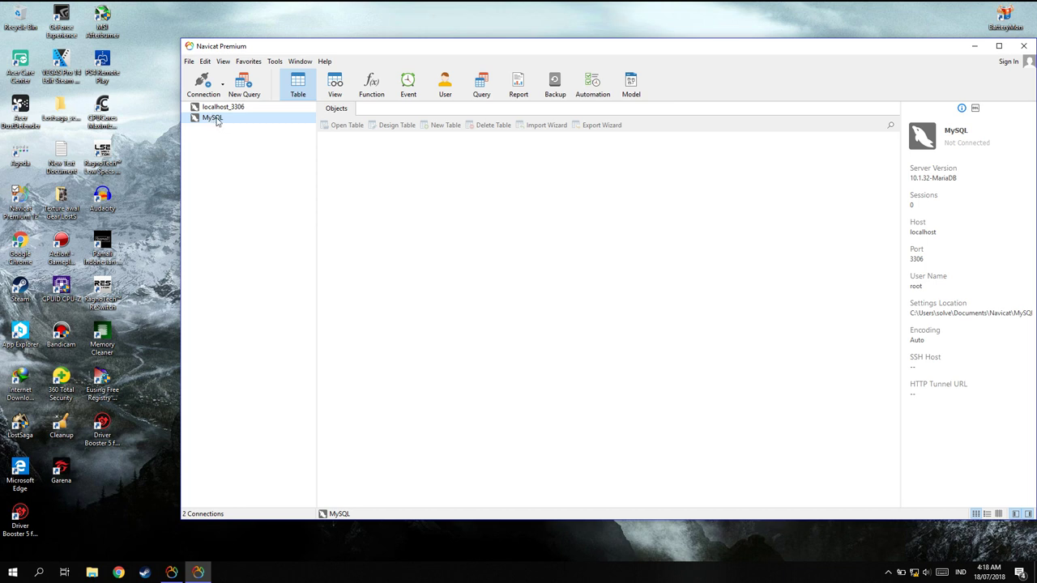
right_click(216, 121)
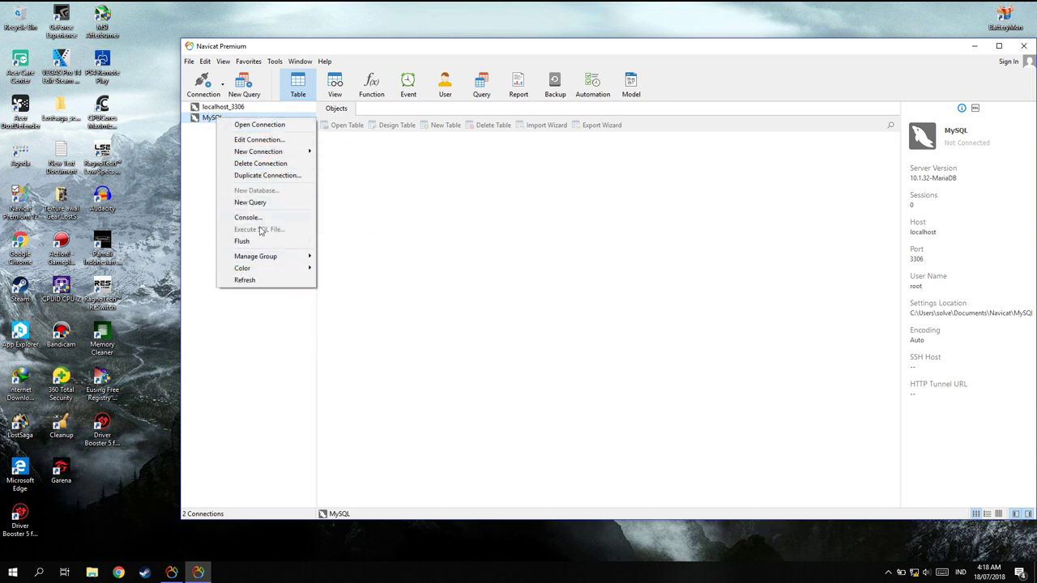
click(261, 163)
click(494, 299)
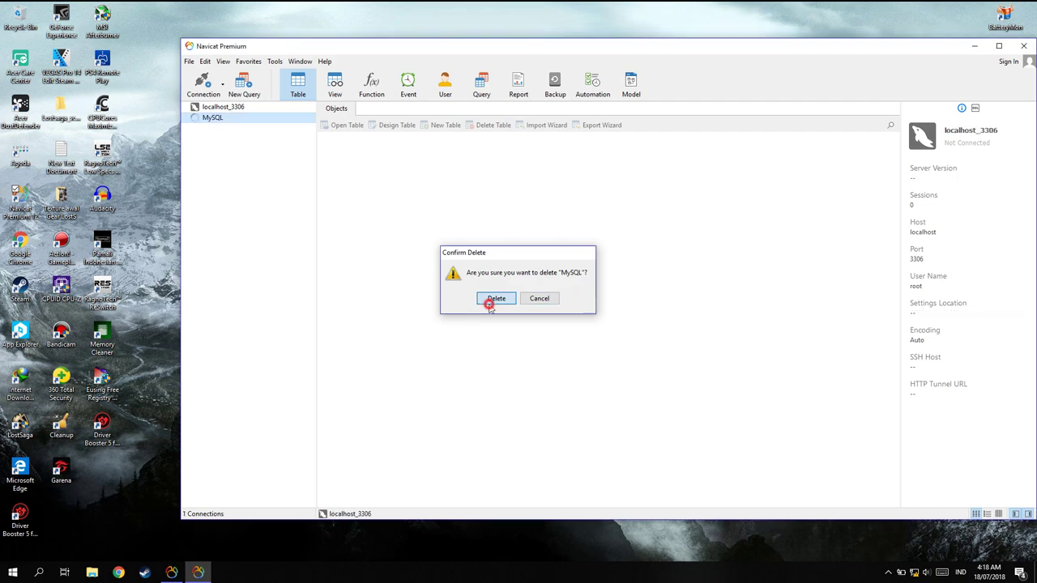
click(975, 46)
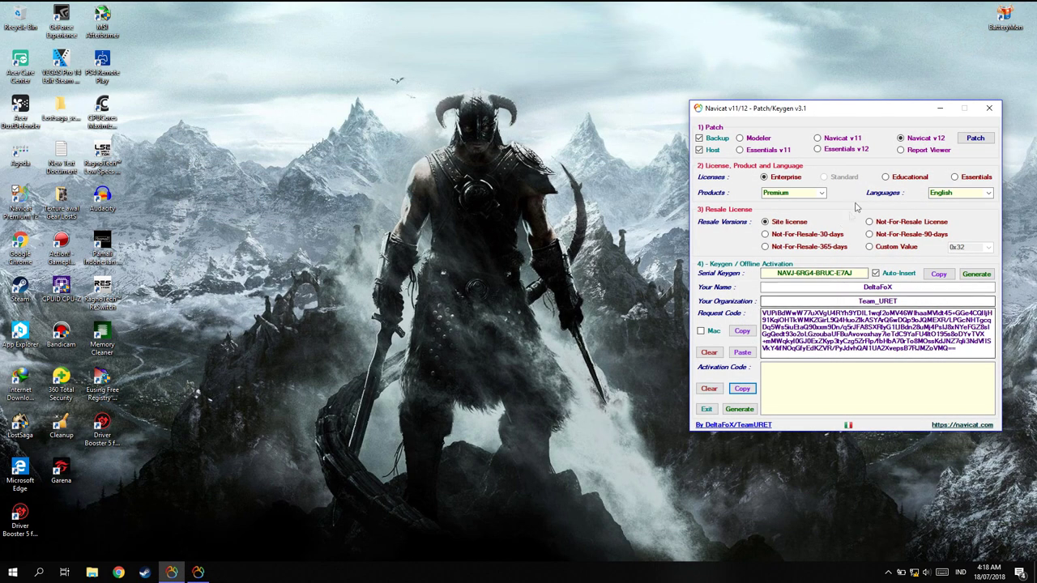
Close the keygen and browse to D:\Game\Bahan Pebeh Oplen\ServerReborn\ServerReborn\login & config
click(989, 108)
key(super+e)
click(330, 402)
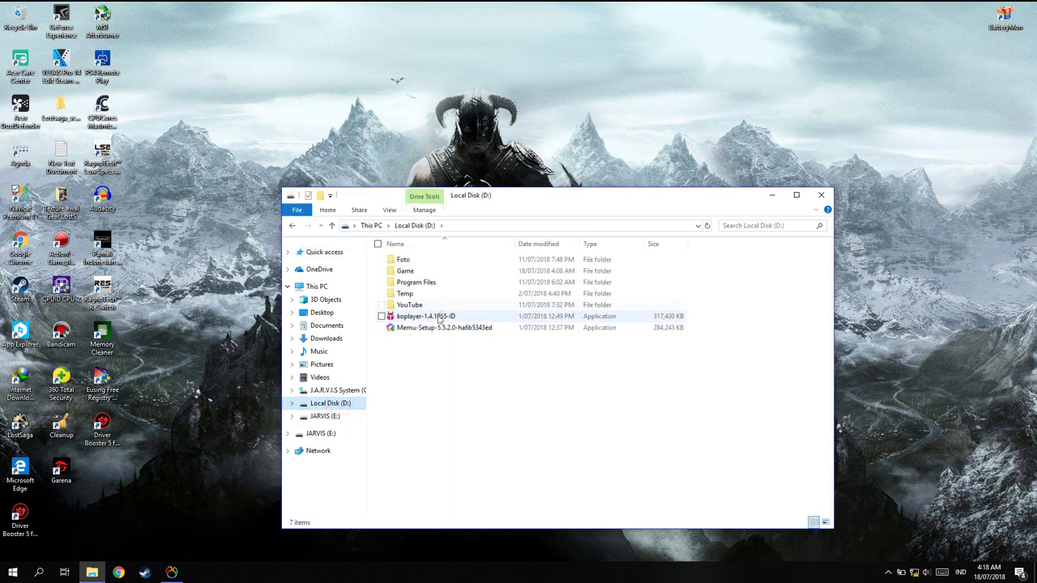
double_click(409, 271)
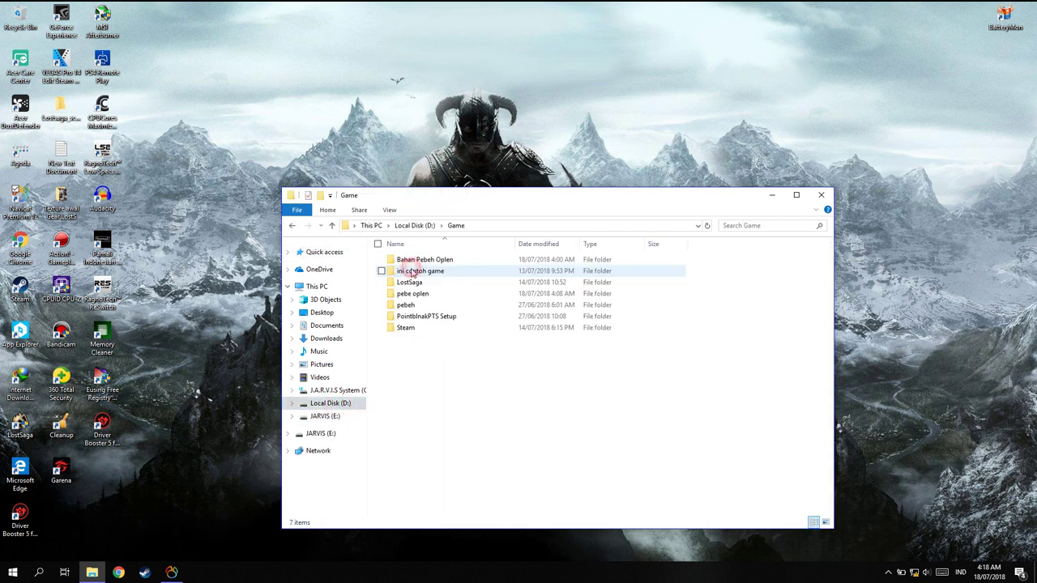
click(430, 258)
double_click(430, 259)
double_click(427, 271)
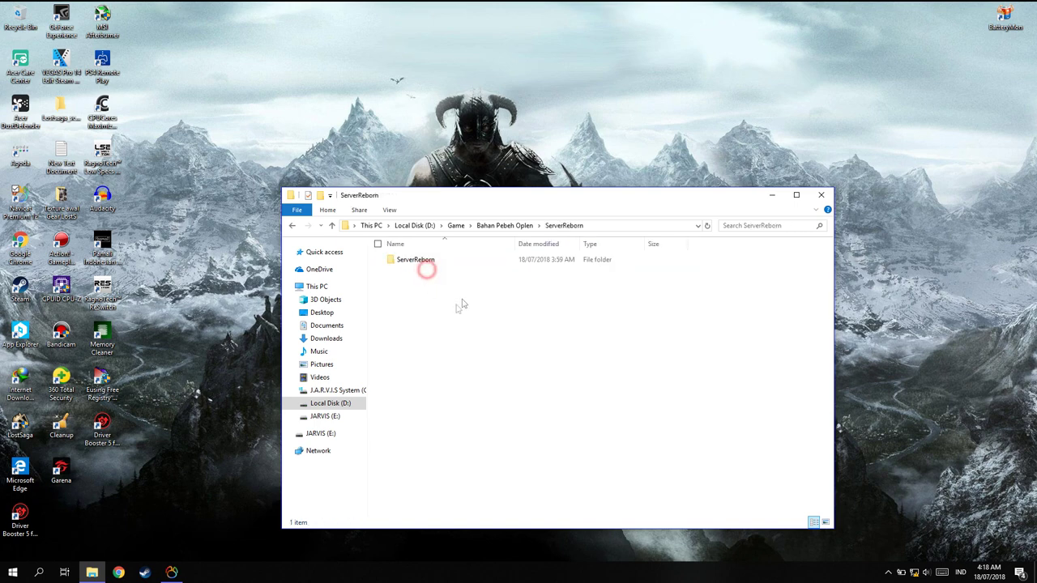
double_click(419, 260)
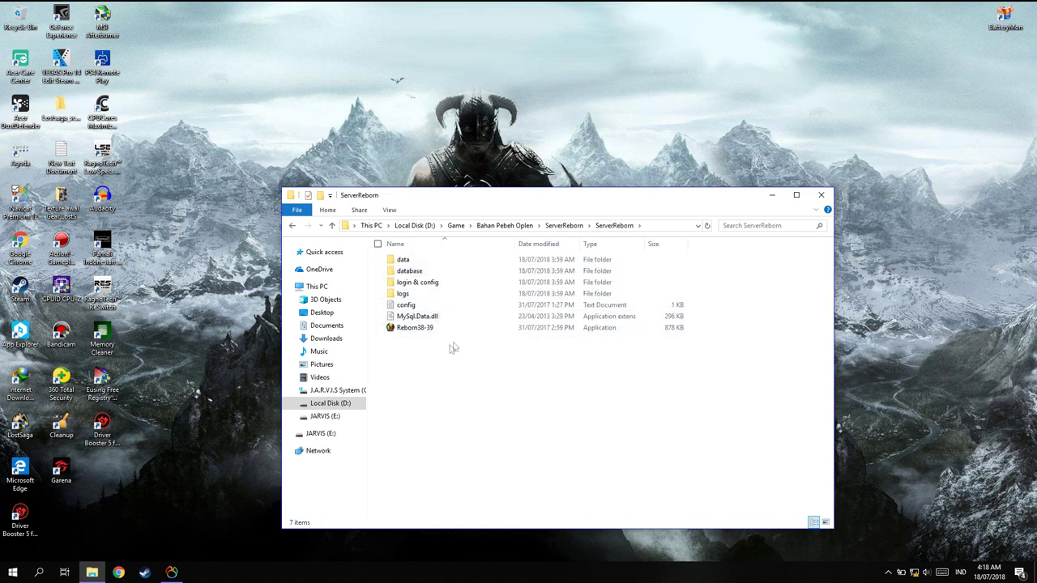
double_click(415, 282)
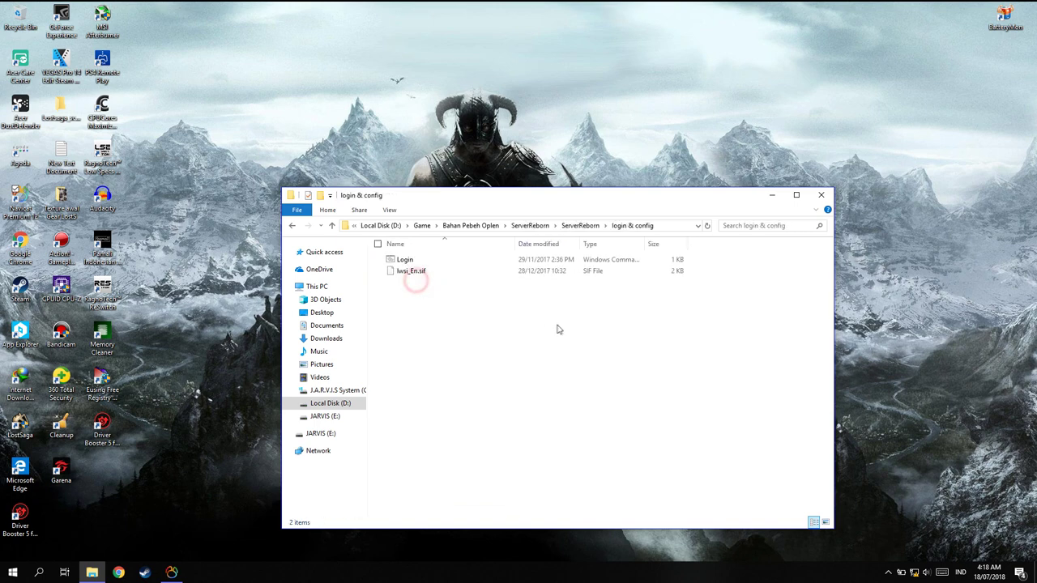
Copy lwsi_En.sif and open Local Disk (D:) in a second window beside it
right_click(436, 269)
click(407, 272)
right_click(418, 273)
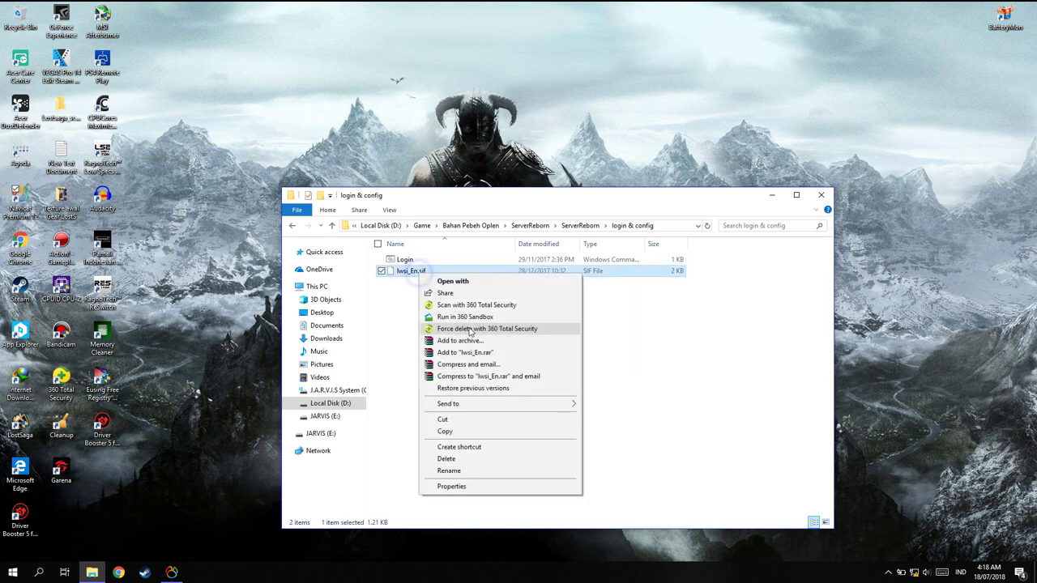
click(461, 432)
right_click(348, 405)
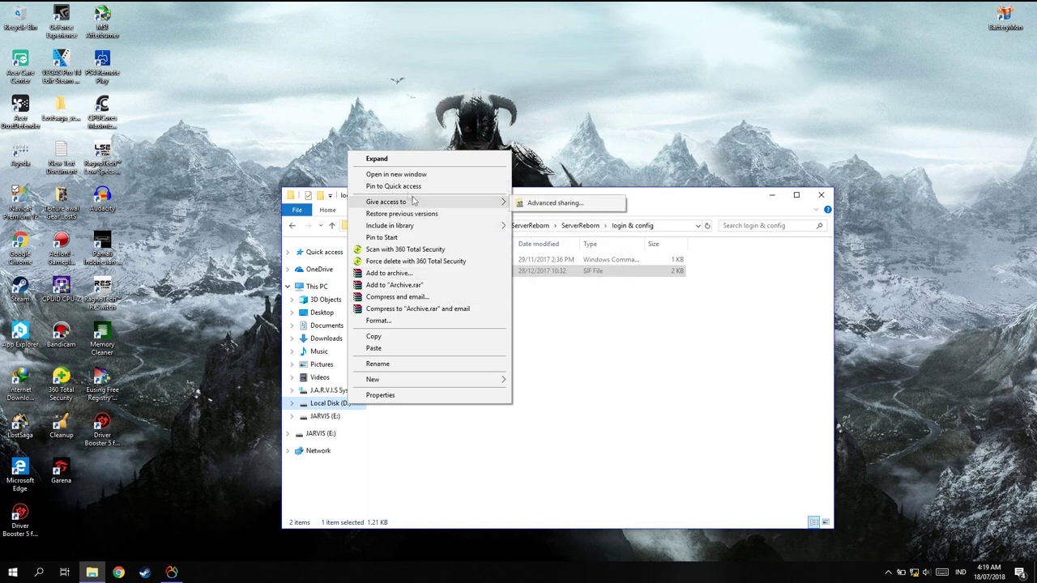
click(392, 177)
drag(519, 200, 879, 180)
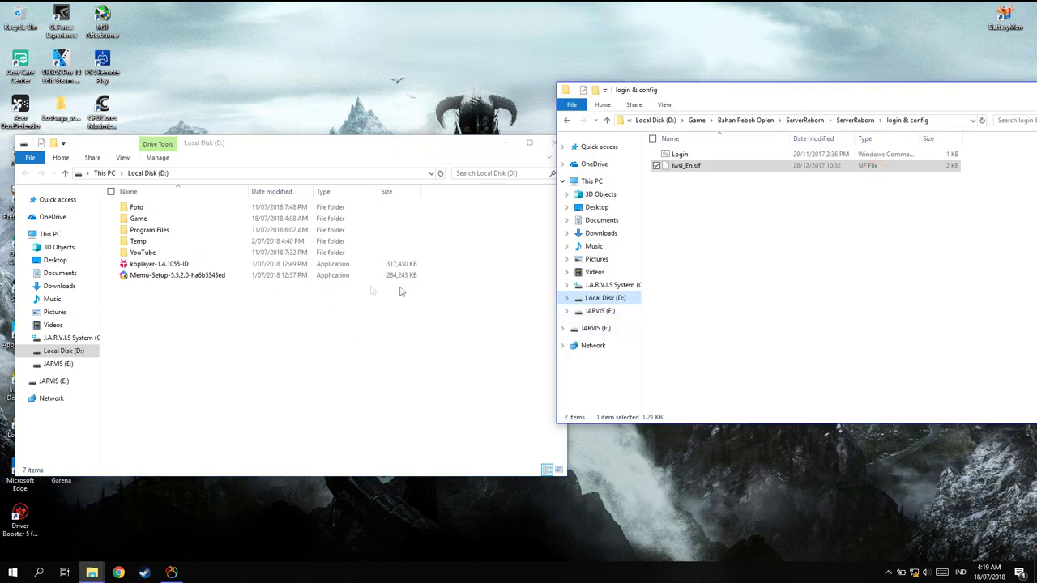
Open the Config folder under Game > pebe oplen on Local Disk (D:)
click(344, 389)
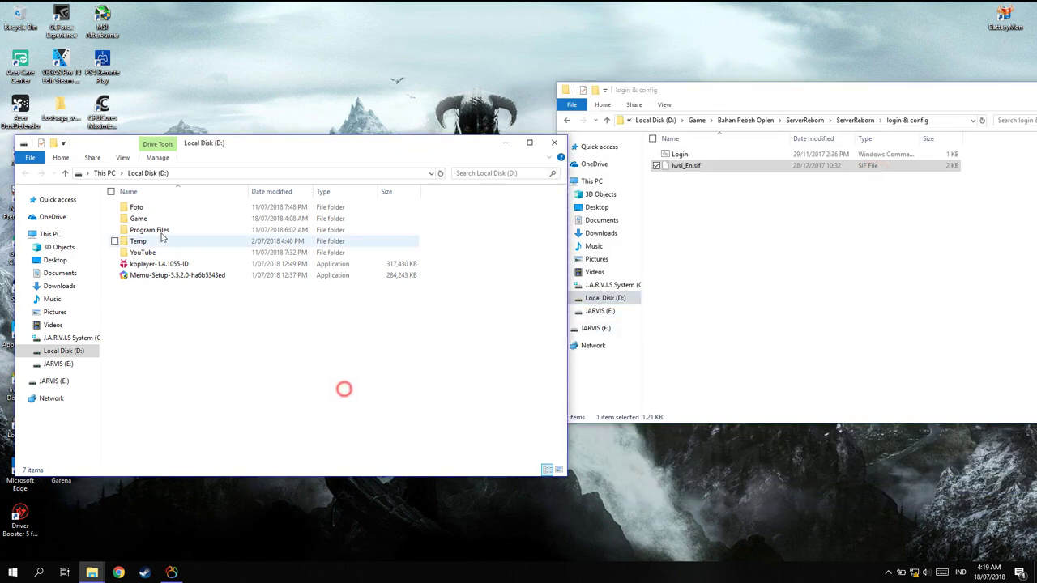
double_click(141, 217)
click(160, 243)
double_click(161, 244)
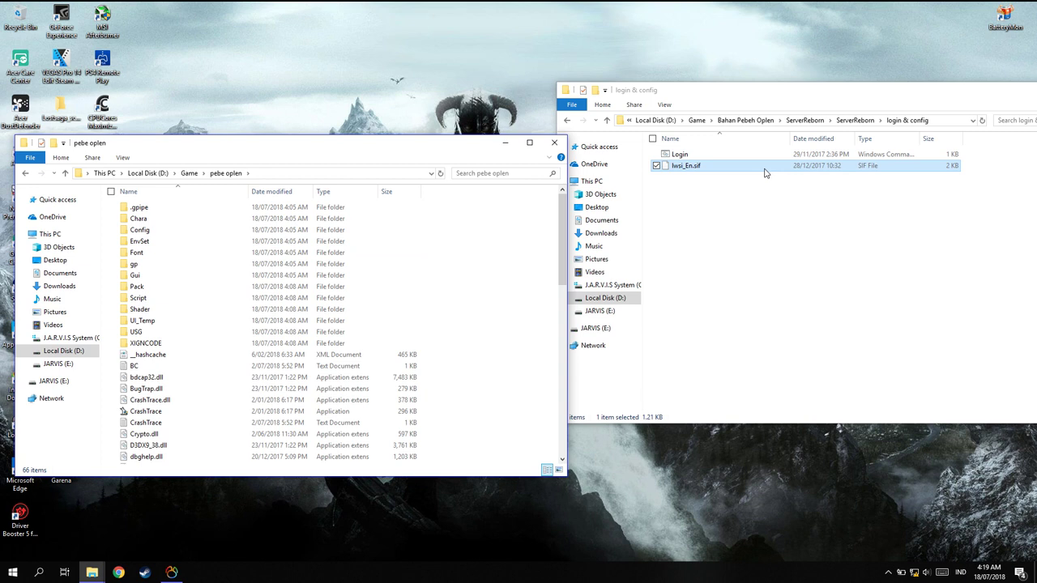
double_click(140, 230)
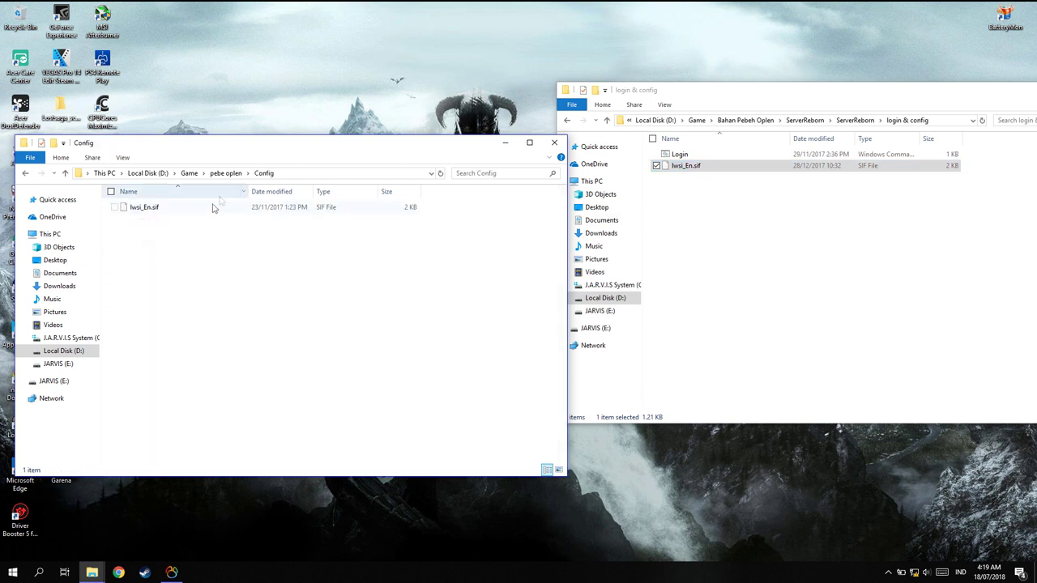
Copy lwsi_En.sif from login & config into Config, replacing the existing file
click(768, 169)
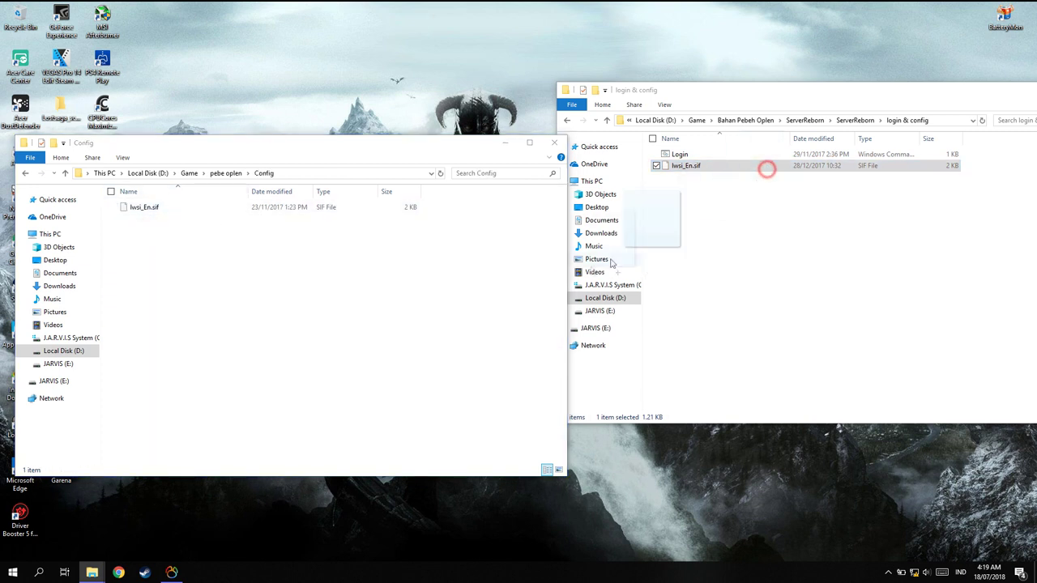
right_click(727, 167)
click(769, 323)
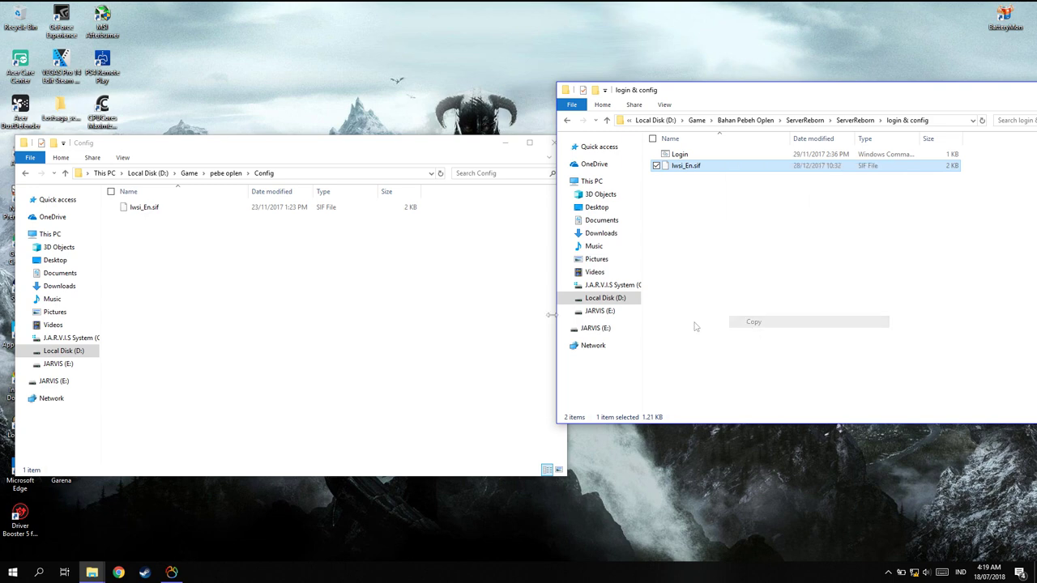
right_click(375, 272)
click(431, 347)
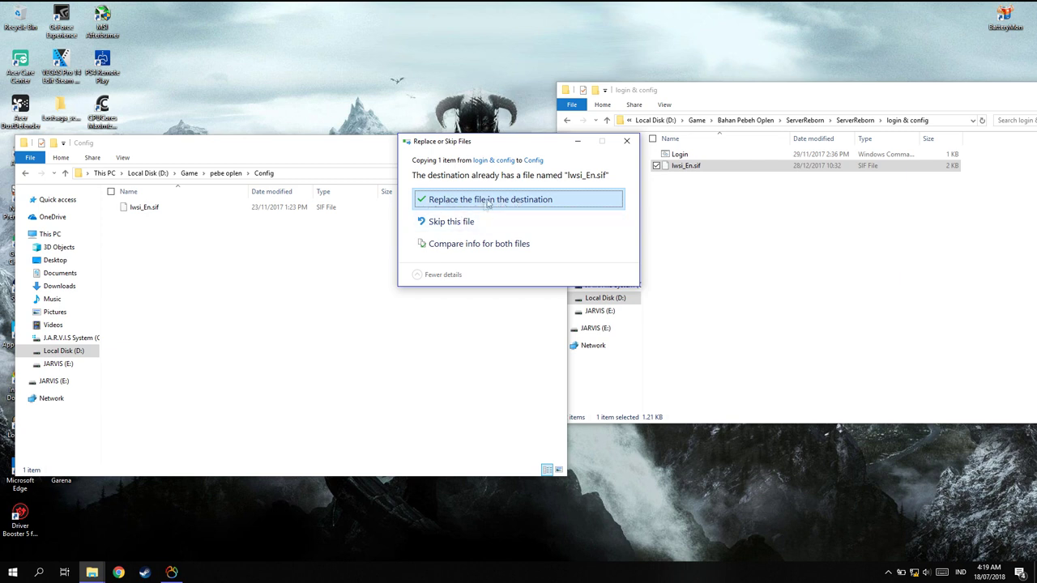
click(484, 204)
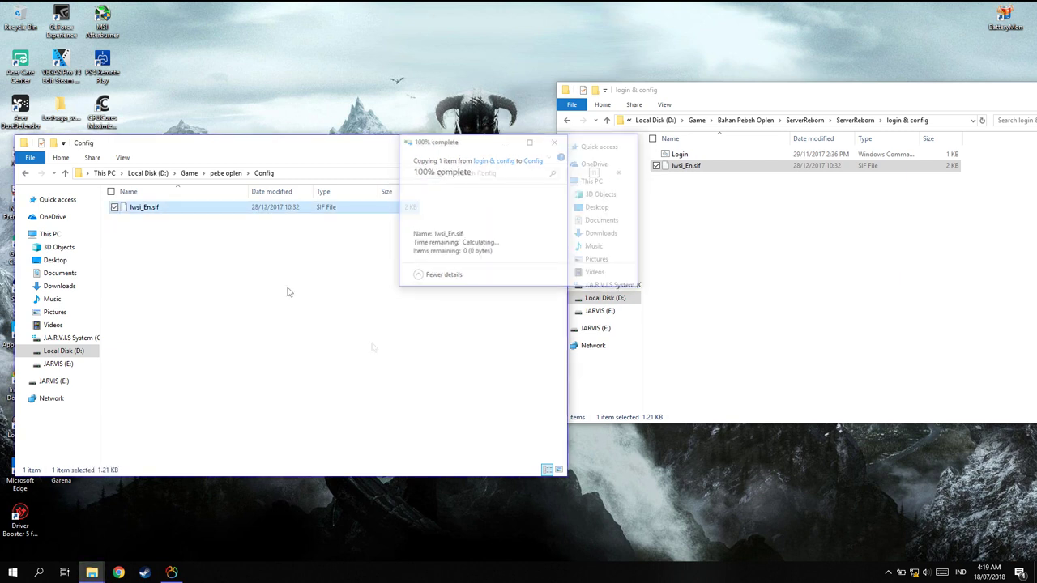
click(717, 156)
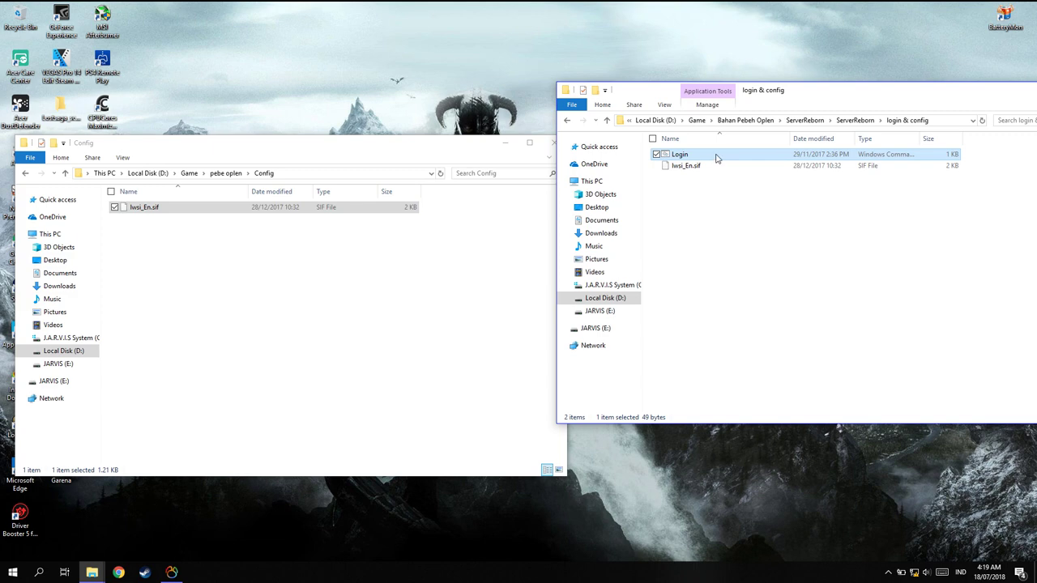
Copy the Login file from login & config into the pebe oplen folder
right_click(716, 157)
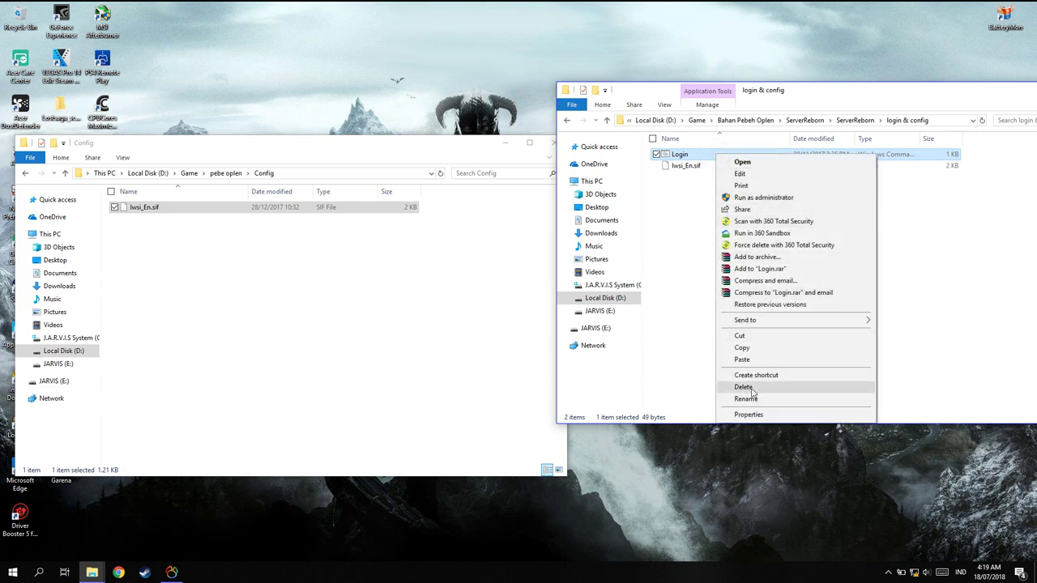
click(743, 348)
click(225, 172)
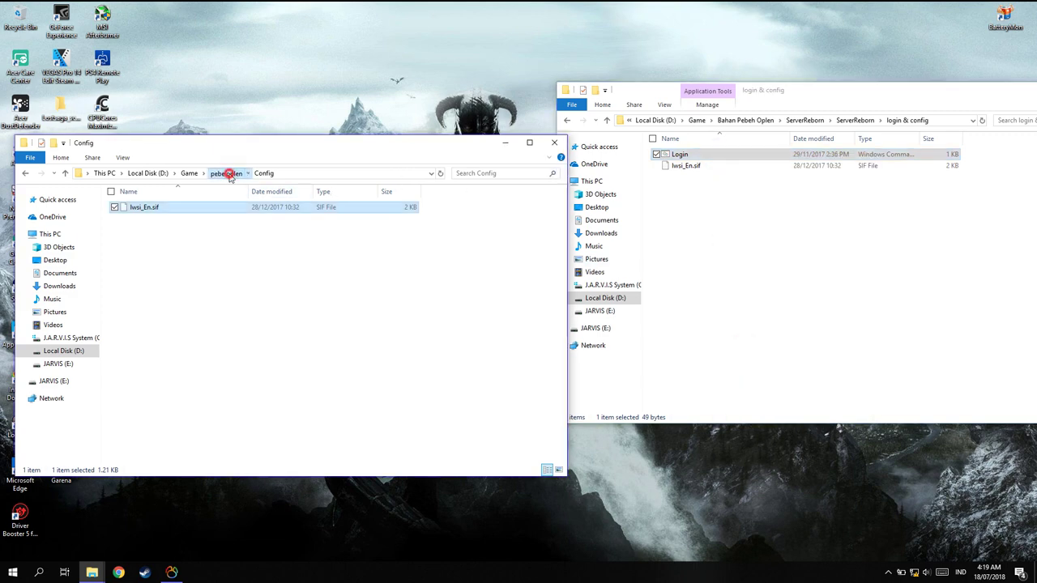
right_click(492, 339)
mouse_move(599, 346)
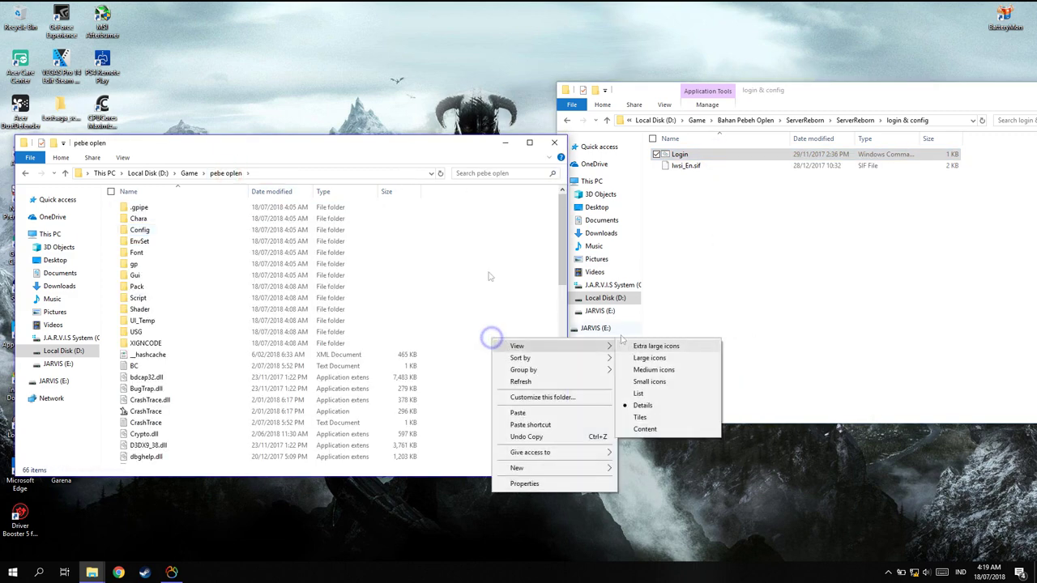
click(535, 413)
scroll(349, 394, down, 5)
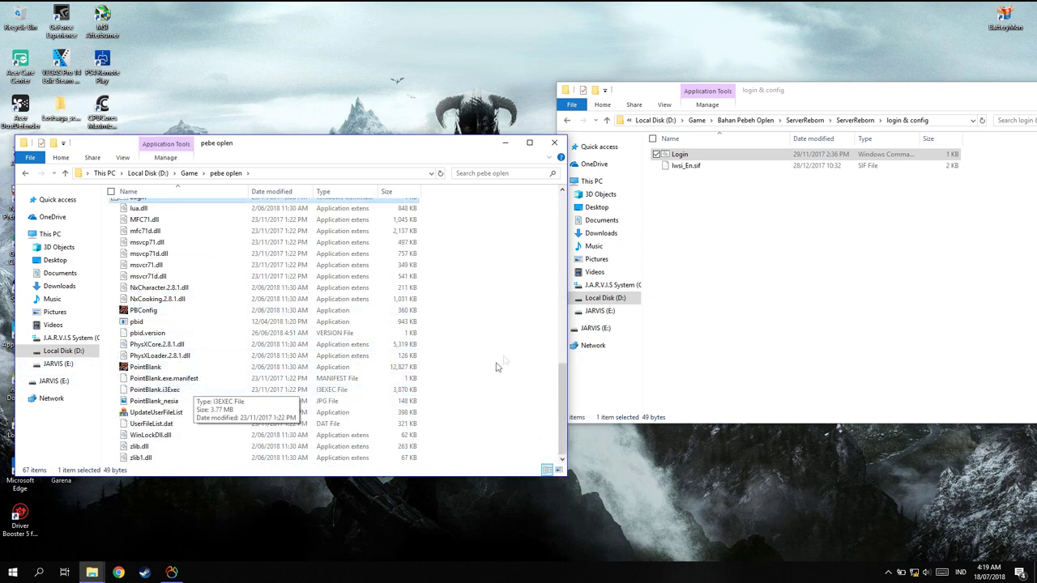
scroll(497, 364, up, 4)
In the other window, go up to Bahan Pebeh Oplen and open reborn New
click(855, 122)
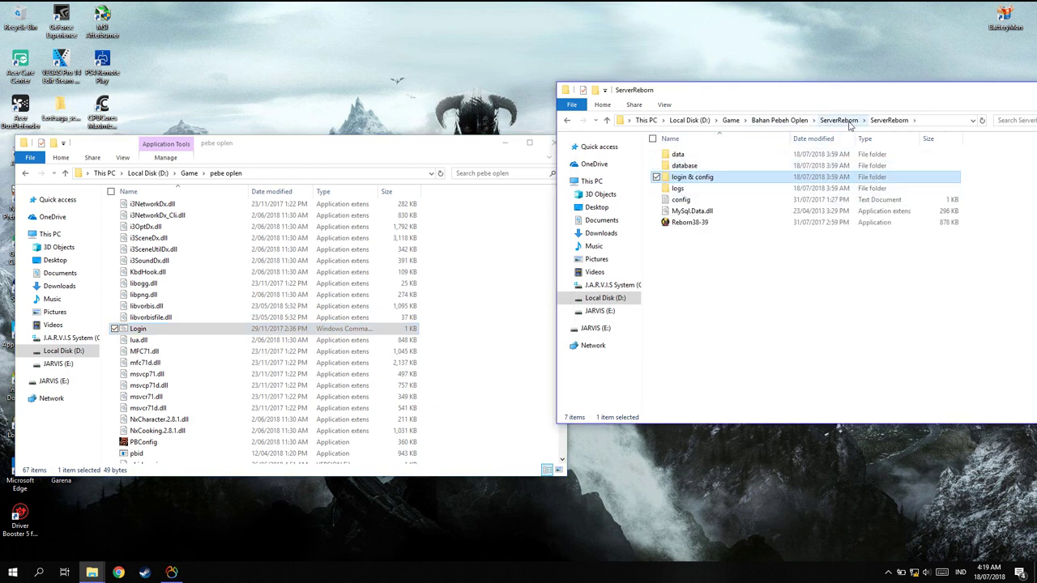
click(846, 121)
click(784, 121)
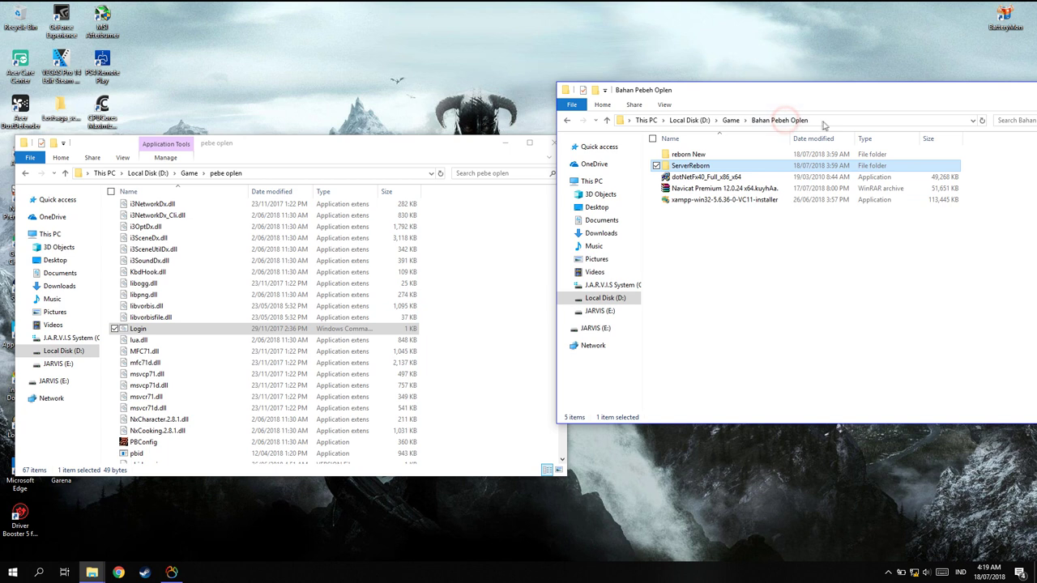
double_click(749, 156)
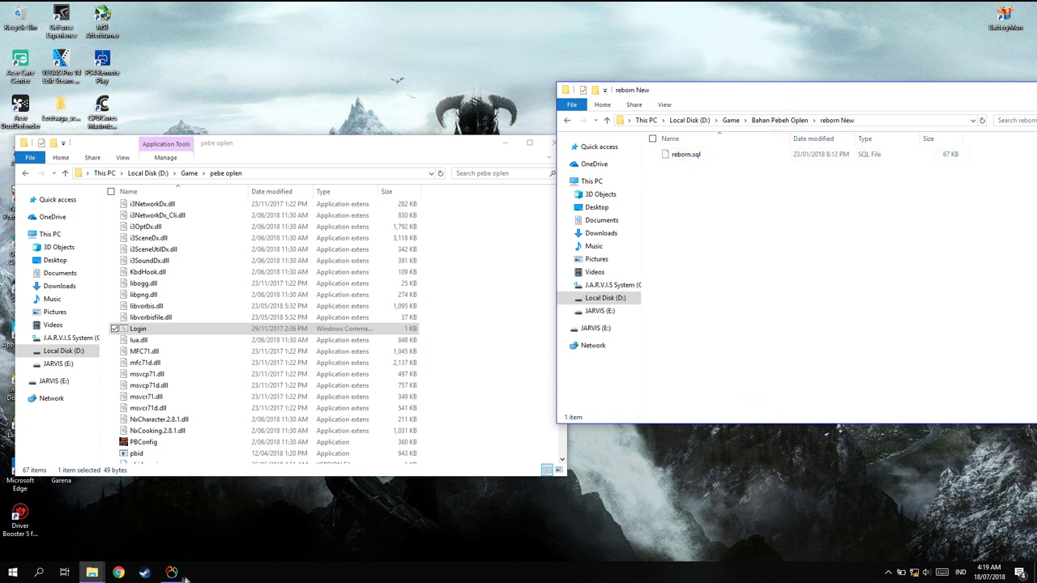
mouse_move(172, 573)
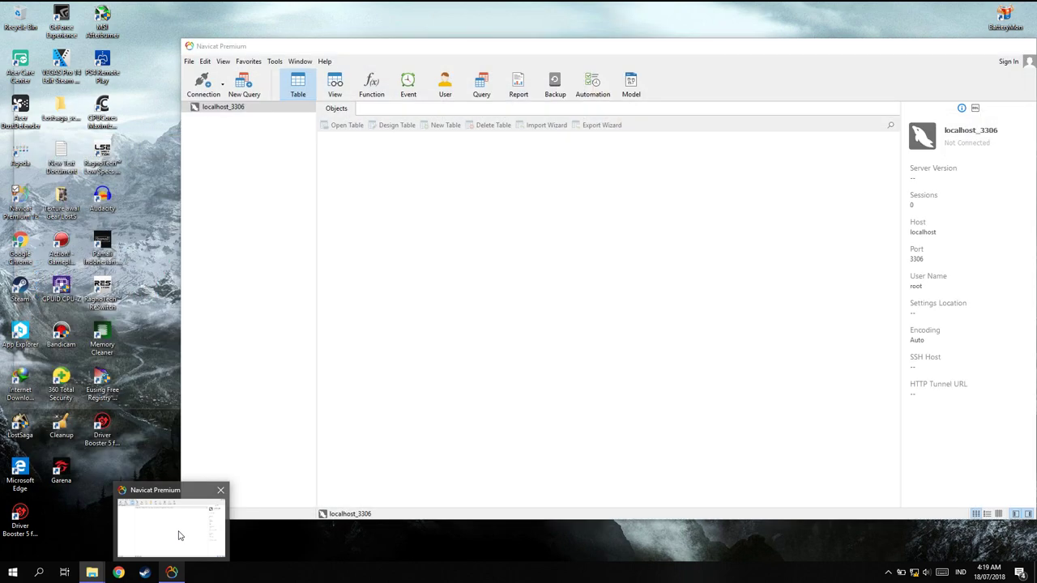
Launch XAMPP Control Panel from Start search, keeping English as its language
click(179, 535)
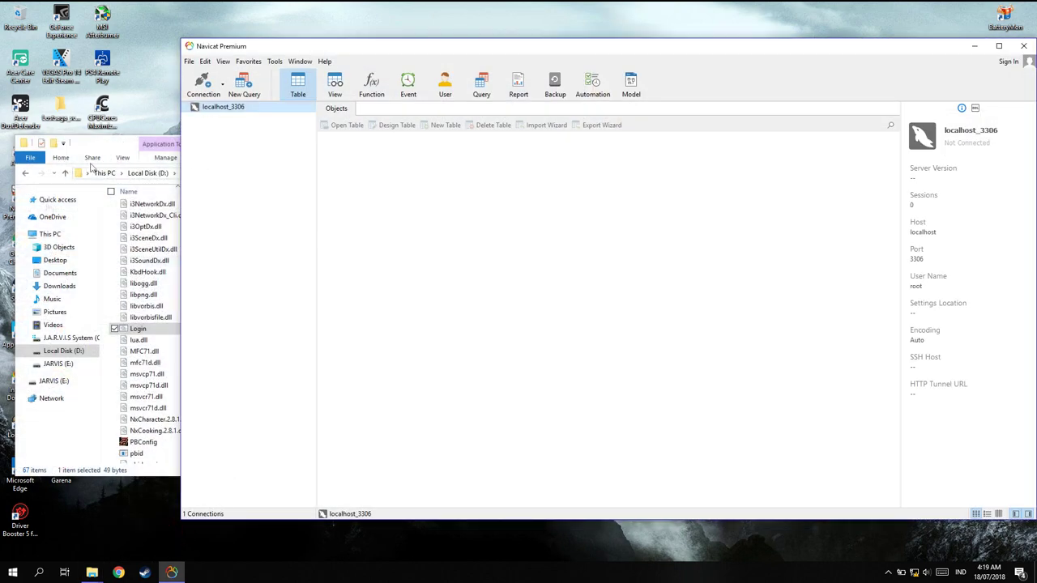
click(13, 573)
text(xam)
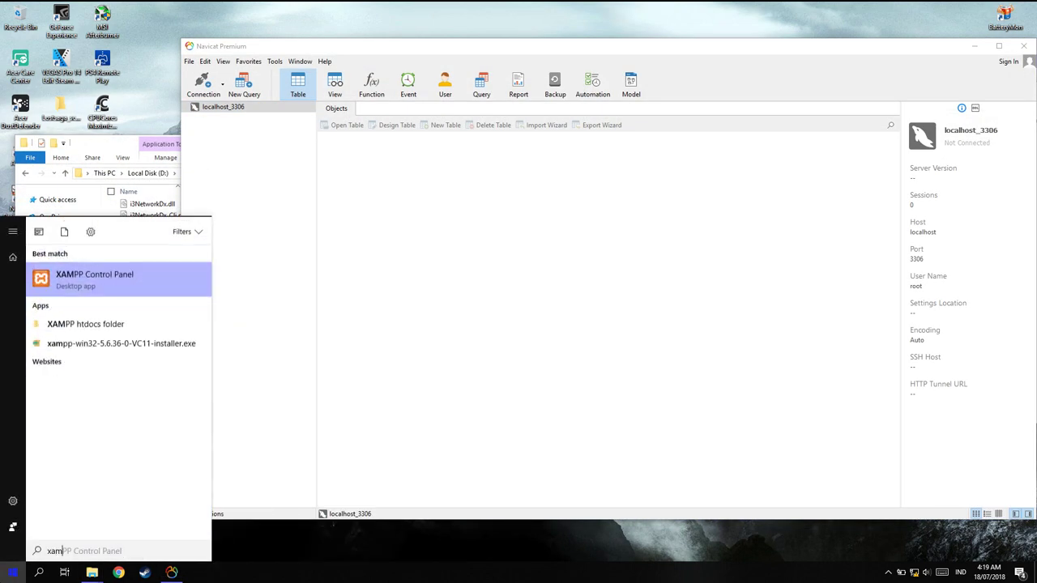
text(m)
key(BackSpace)
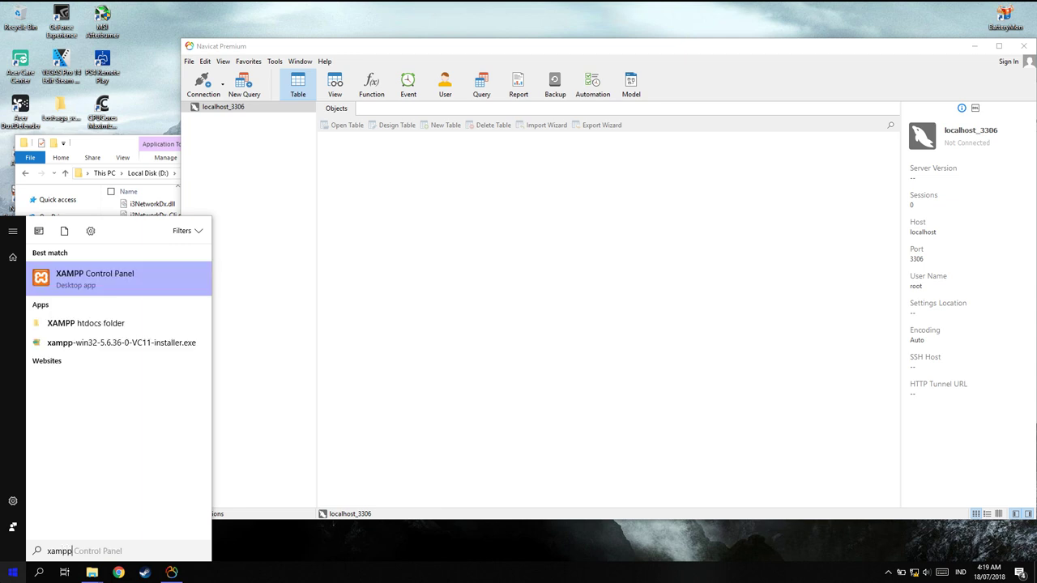
key(Return)
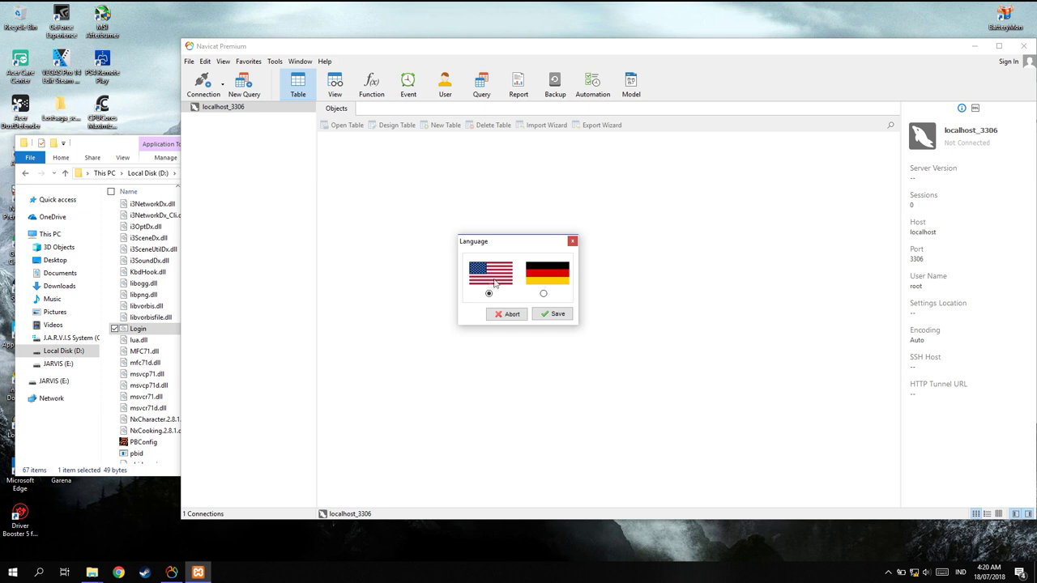
click(553, 321)
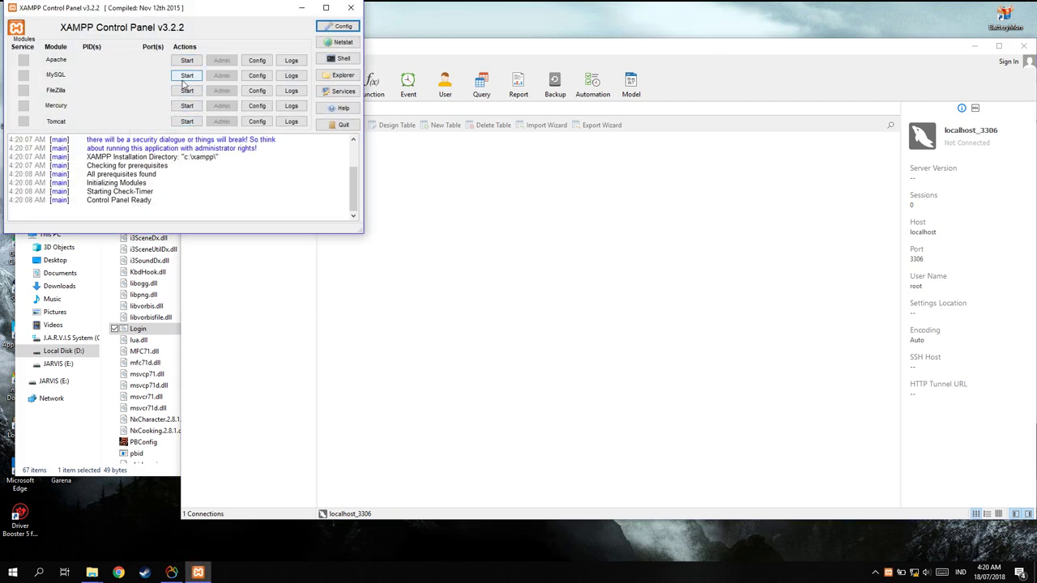
Start MySQL on port 3306, allow it through the firewall, and return to Navicat
click(186, 76)
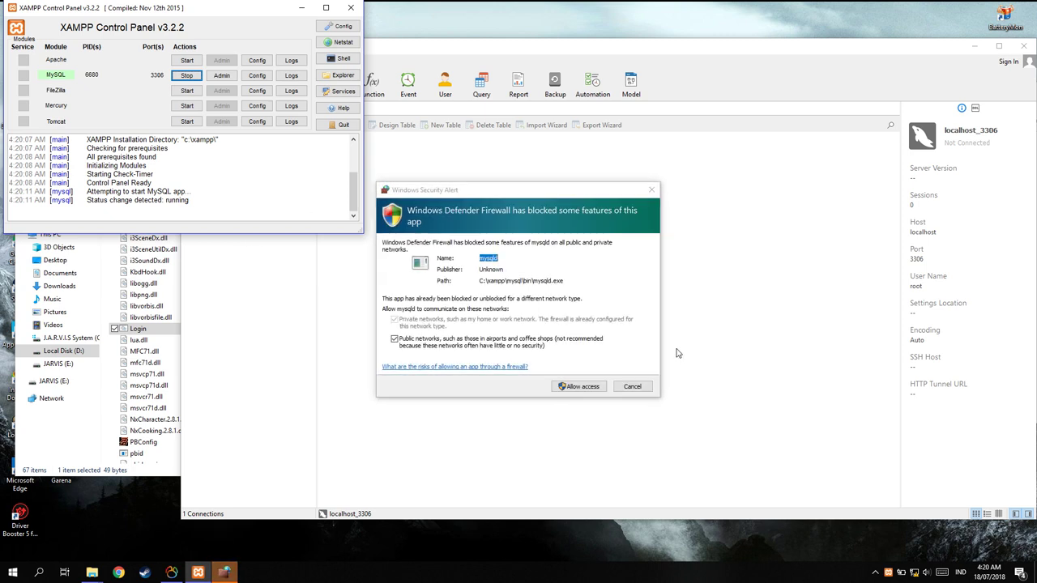
click(575, 388)
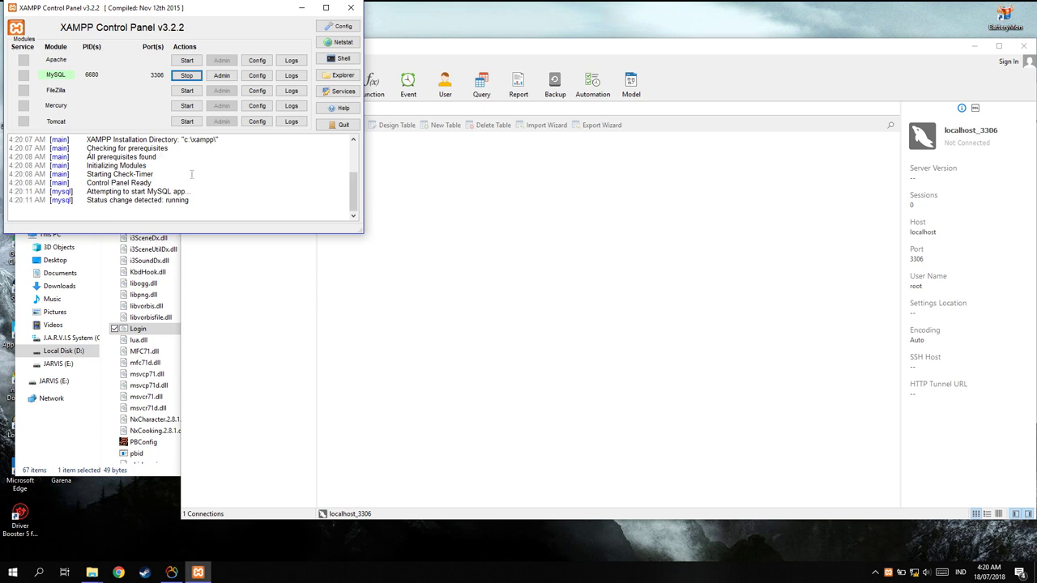
click(798, 73)
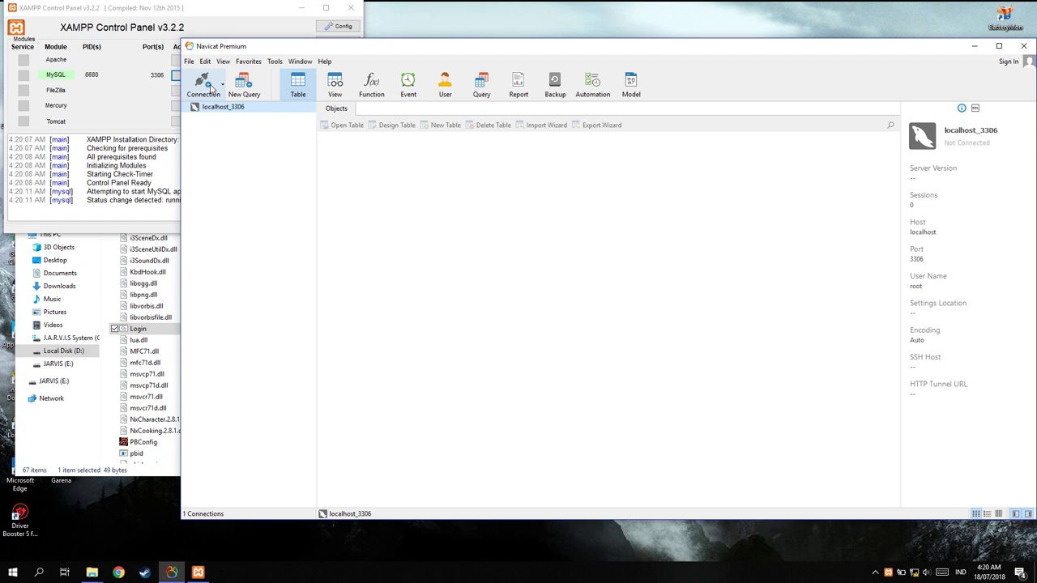
Create a MySql connection to localhost:3306, test and save it, then open it to list its databases
click(212, 87)
click(218, 110)
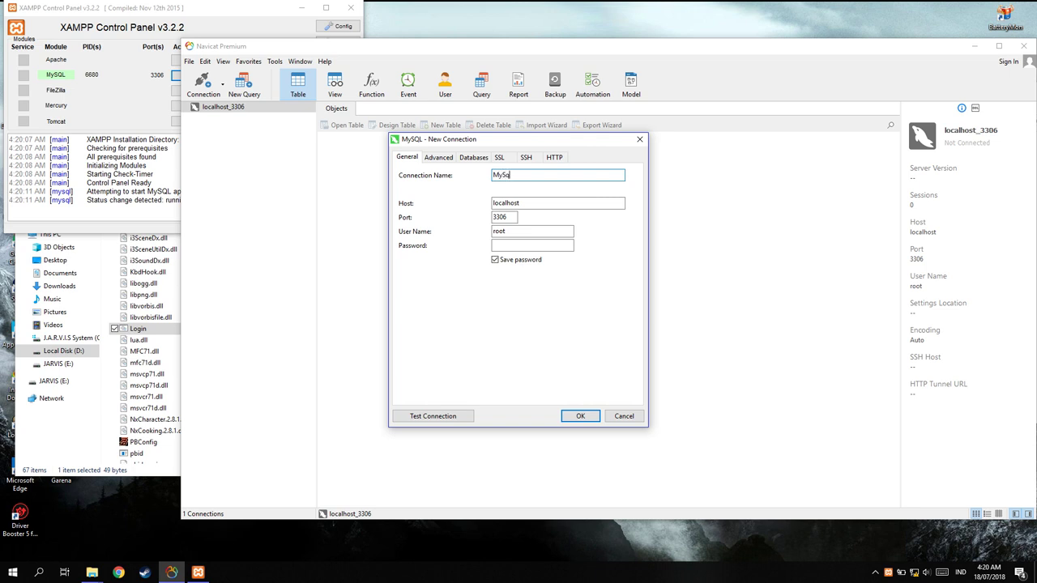
click(440, 418)
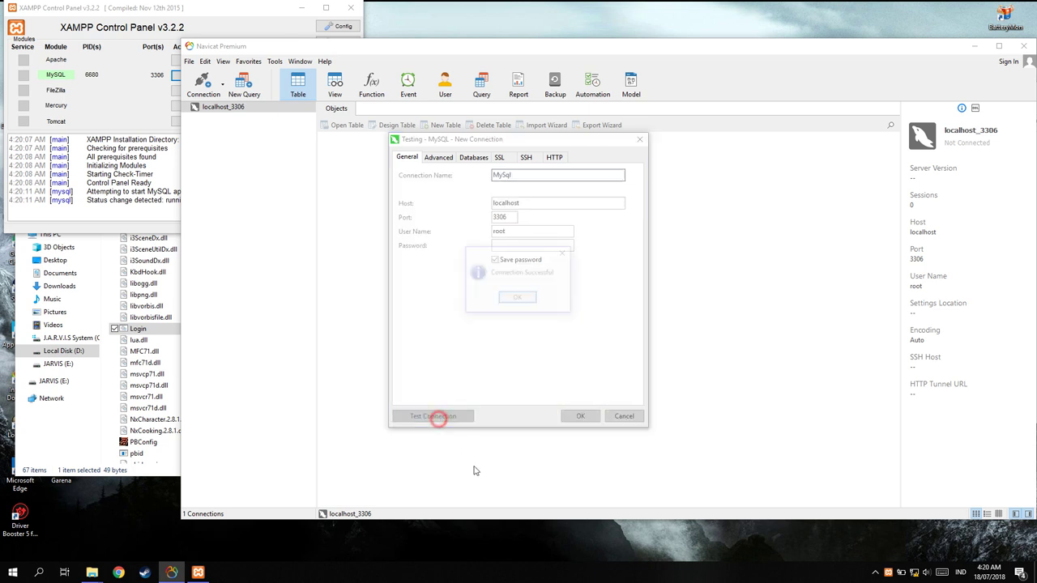
click(518, 298)
click(581, 416)
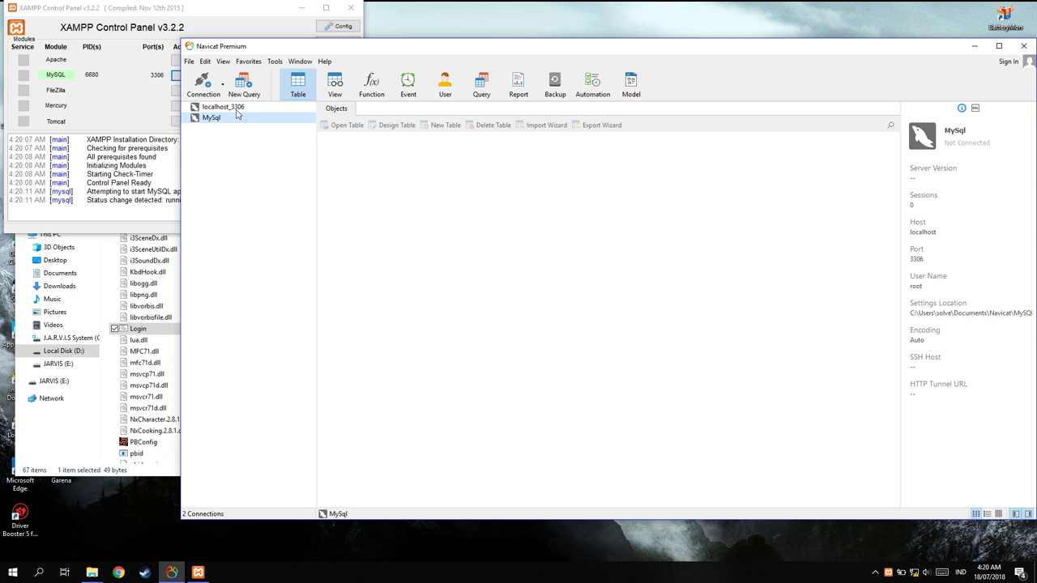
double_click(202, 119)
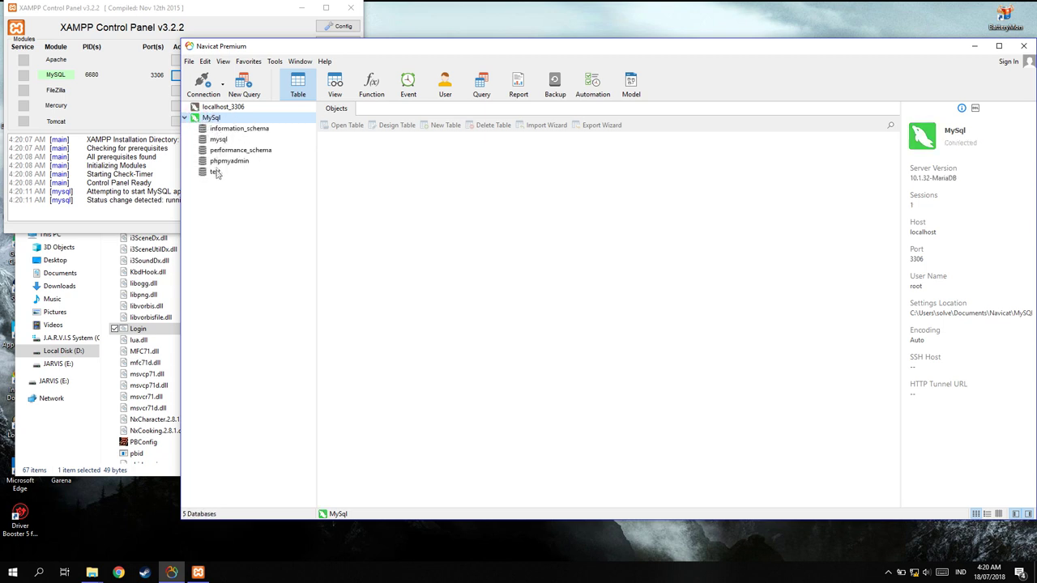
Create a new database named reborn under the MySql connection
right_click(258, 120)
click(314, 189)
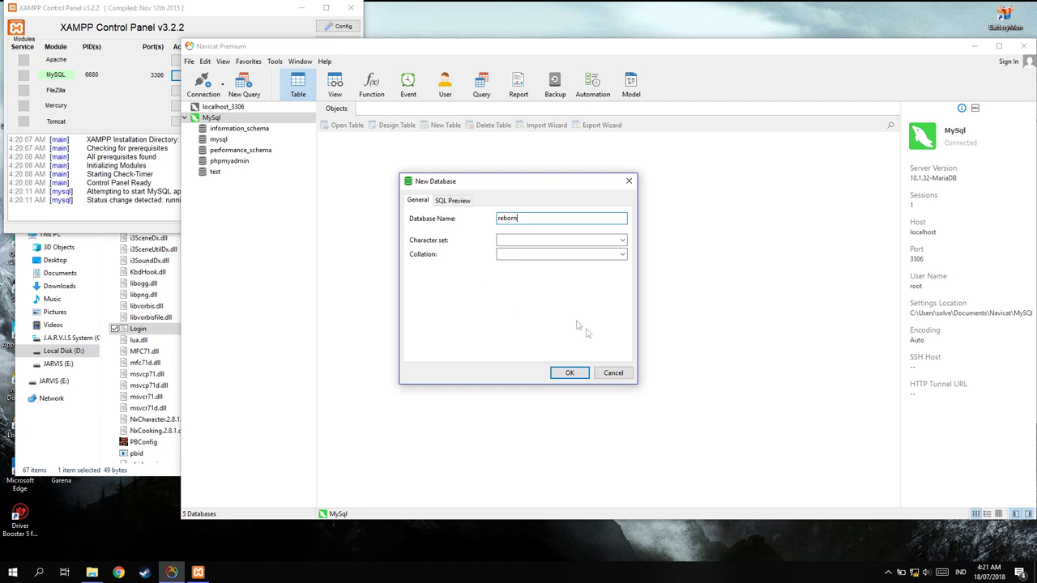
click(569, 376)
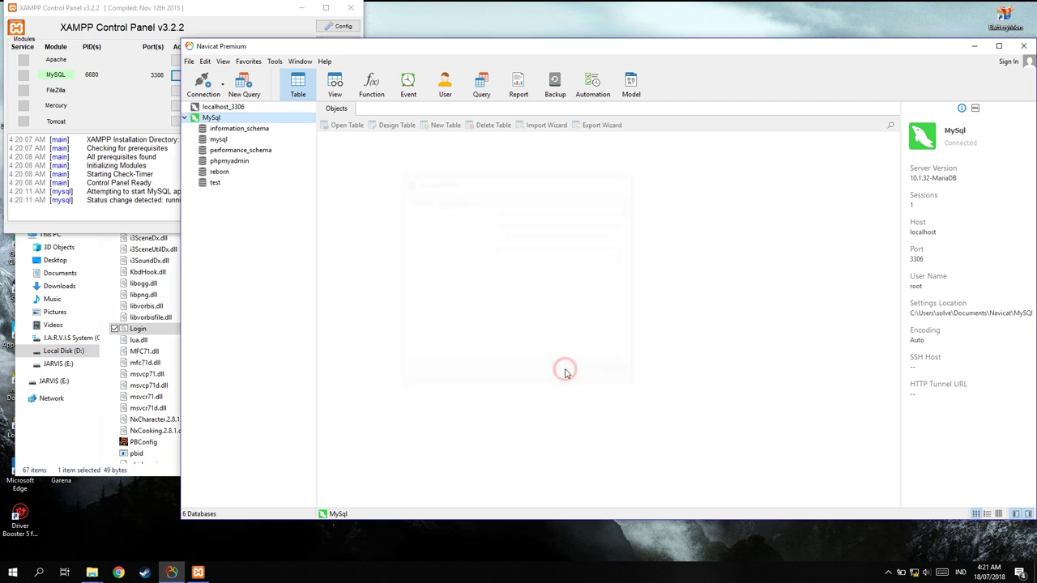
double_click(217, 174)
Execute reborn.sql from D:\Game\Bahan Pebeh Oplen\reborn New into reborn: 561 queries, 0 errors
right_click(226, 175)
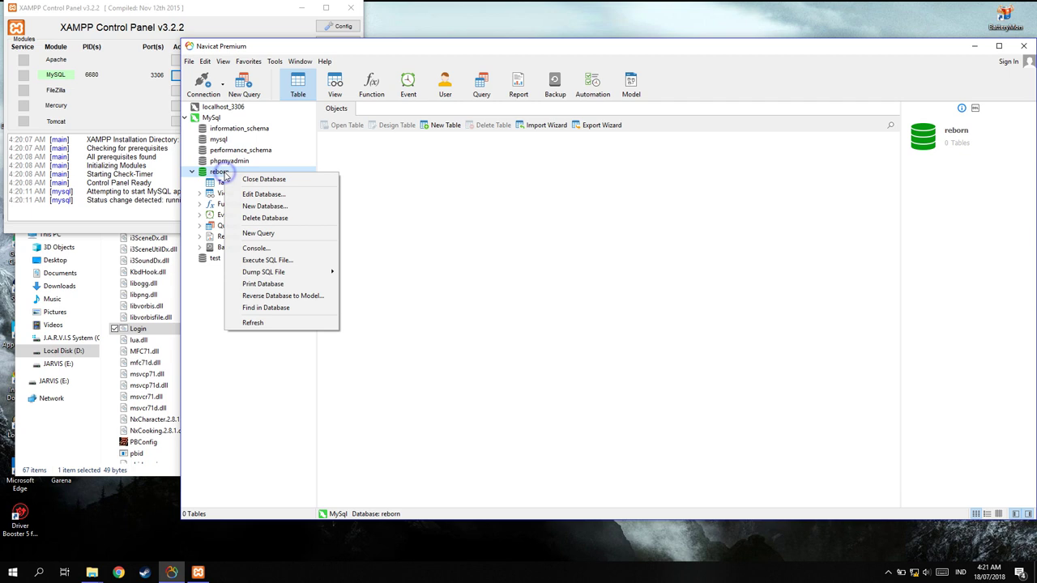
click(281, 261)
click(611, 257)
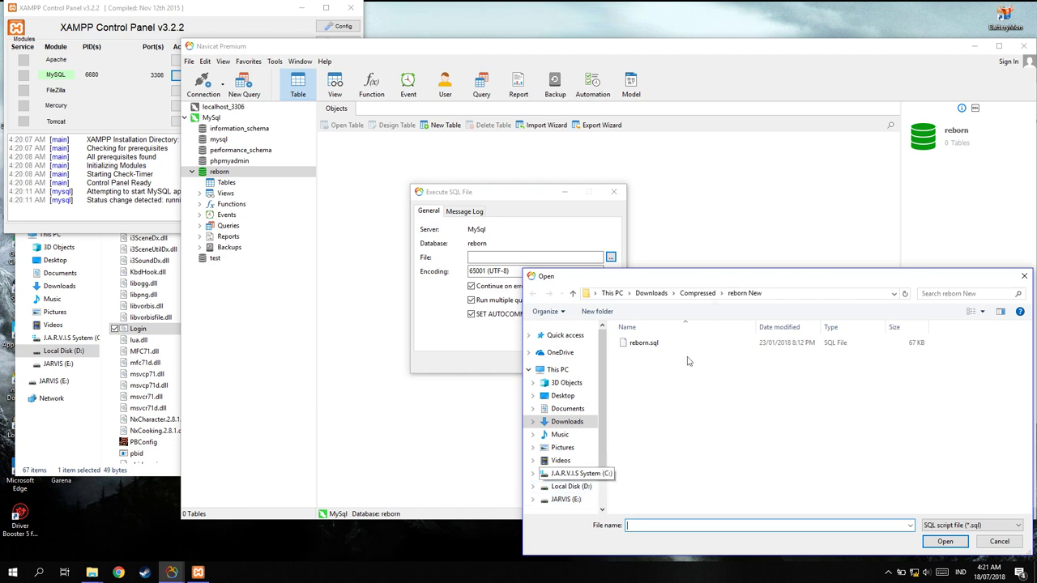
click(576, 486)
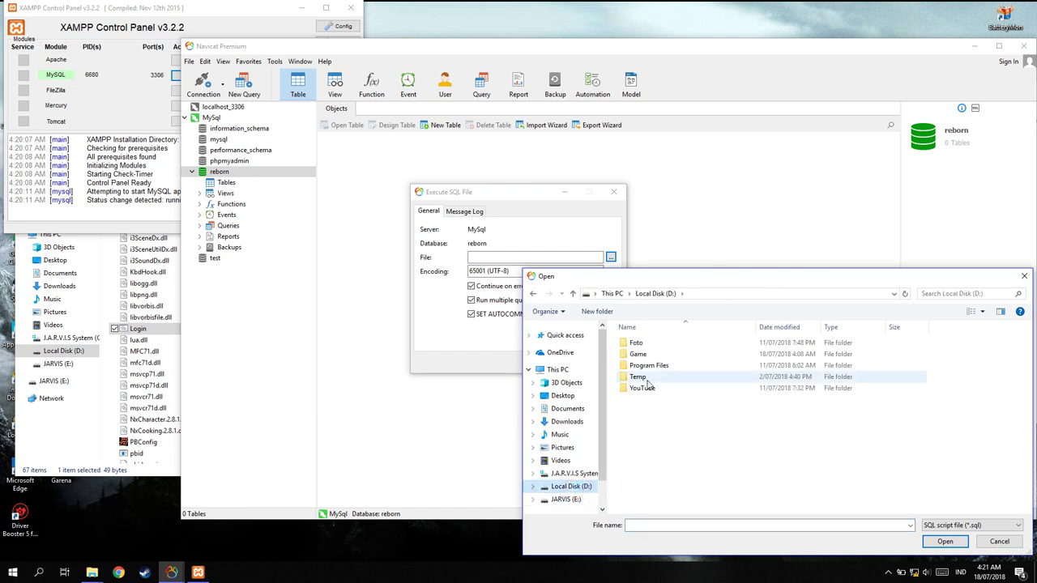
double_click(638, 355)
double_click(647, 344)
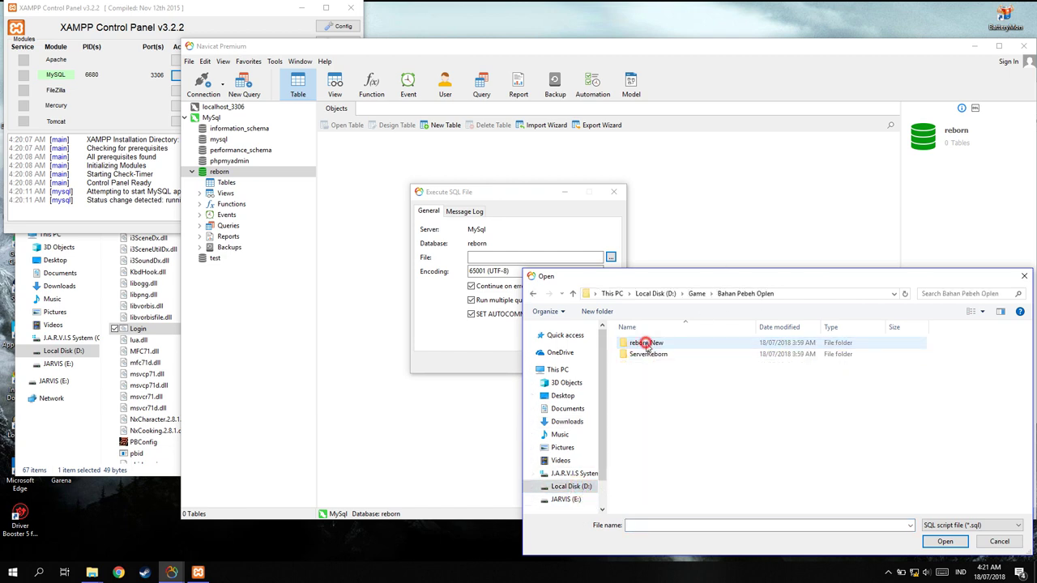
double_click(670, 342)
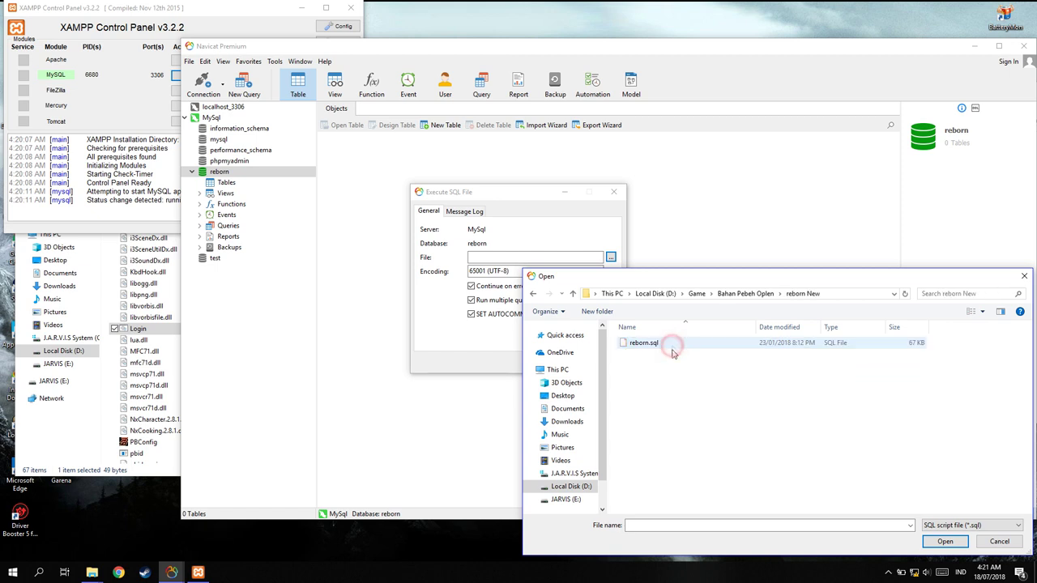
click(657, 343)
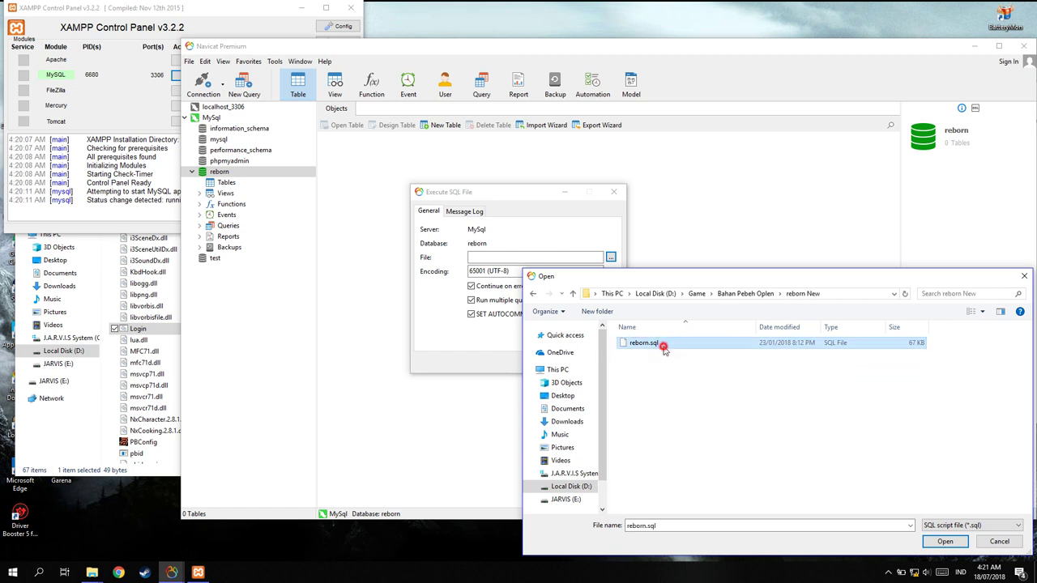
click(944, 542)
click(559, 364)
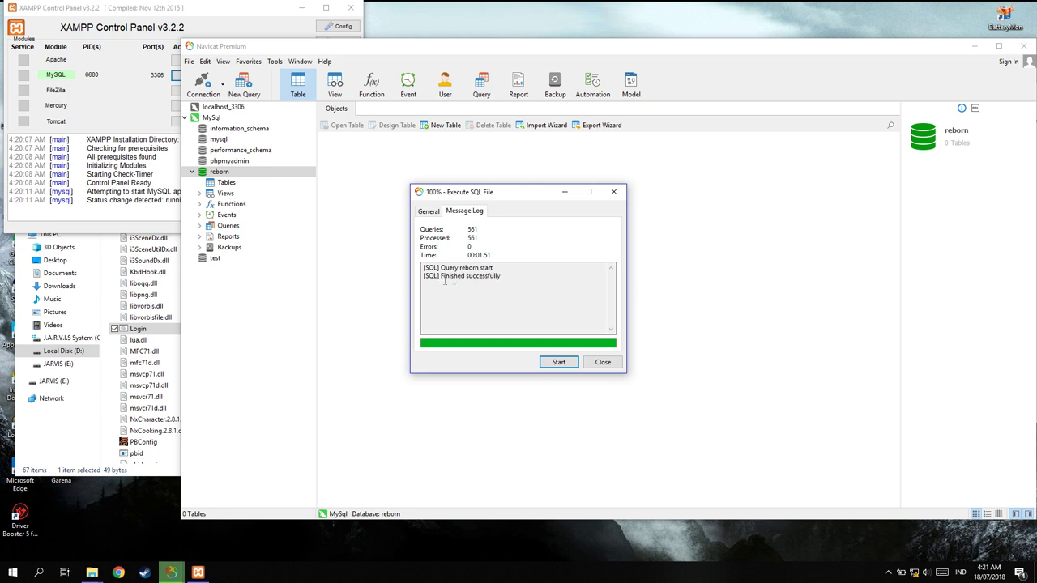
click(603, 363)
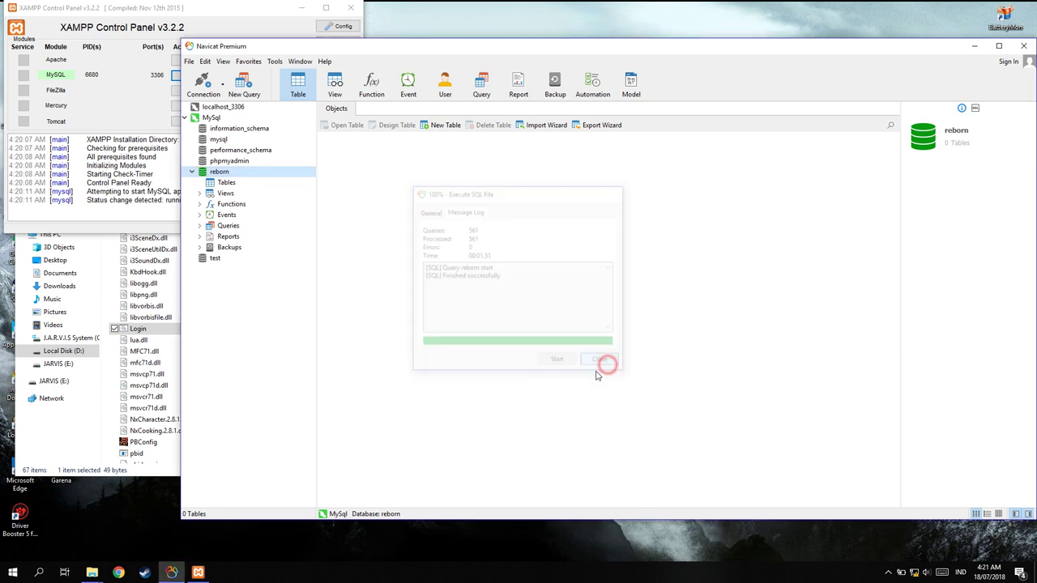
Launch Reborn38-39 from Bahan Pebeh Oplen\ServerReborn\ServerReborn and allow it through the firewall
click(90, 449)
double_click(165, 222)
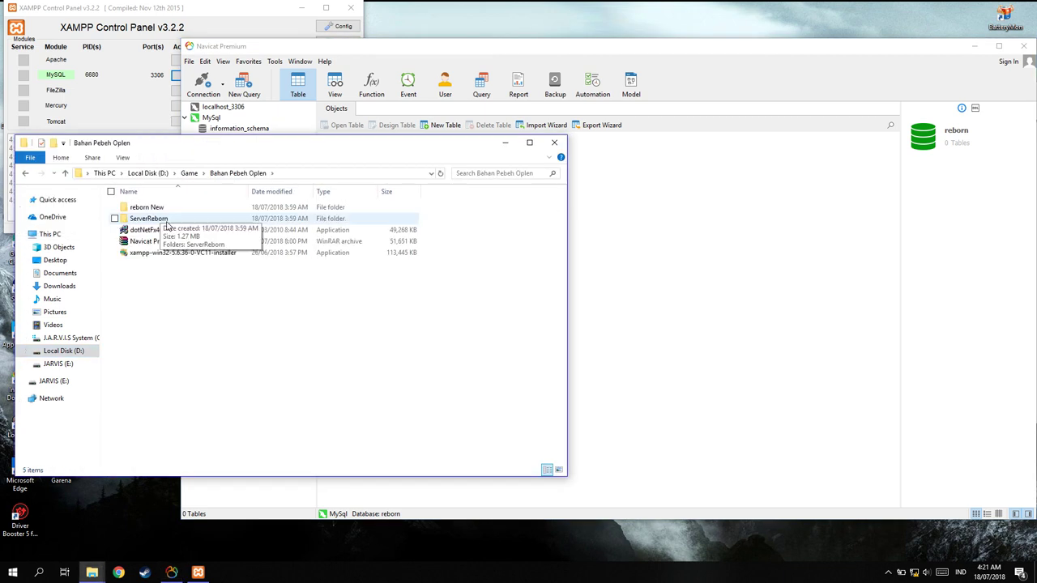
double_click(202, 210)
double_click(201, 209)
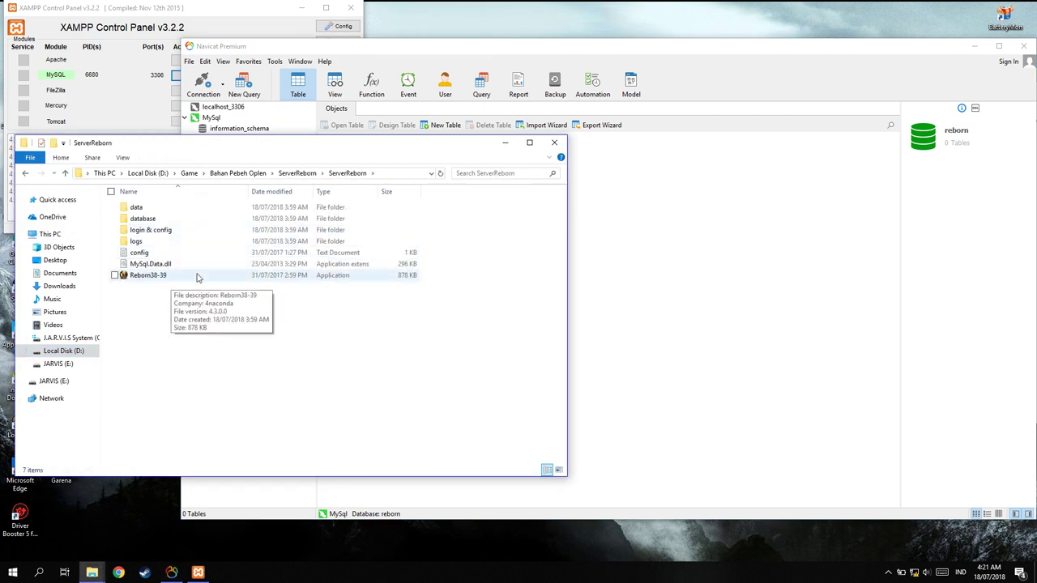
double_click(179, 277)
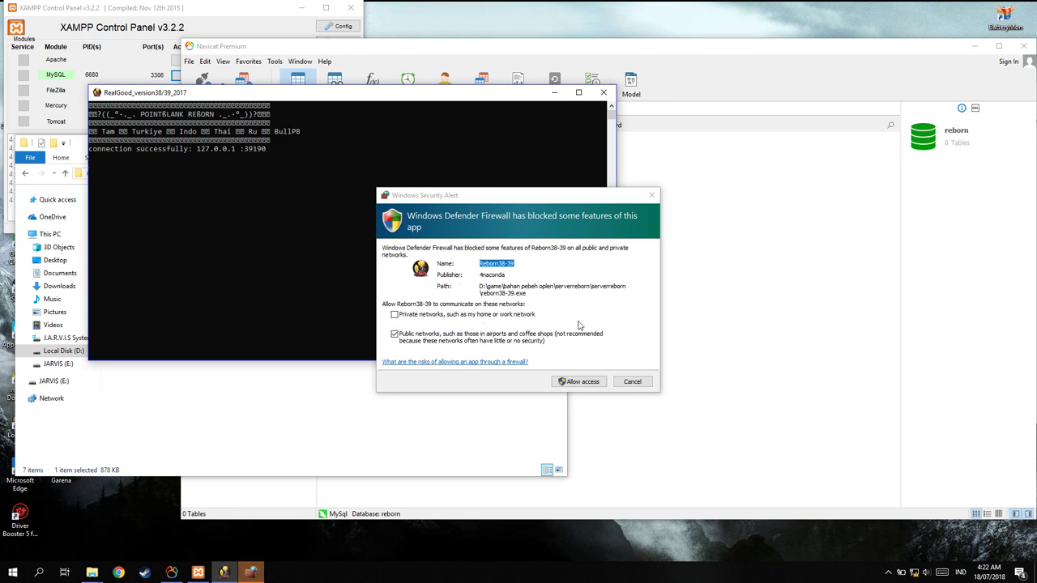
click(577, 381)
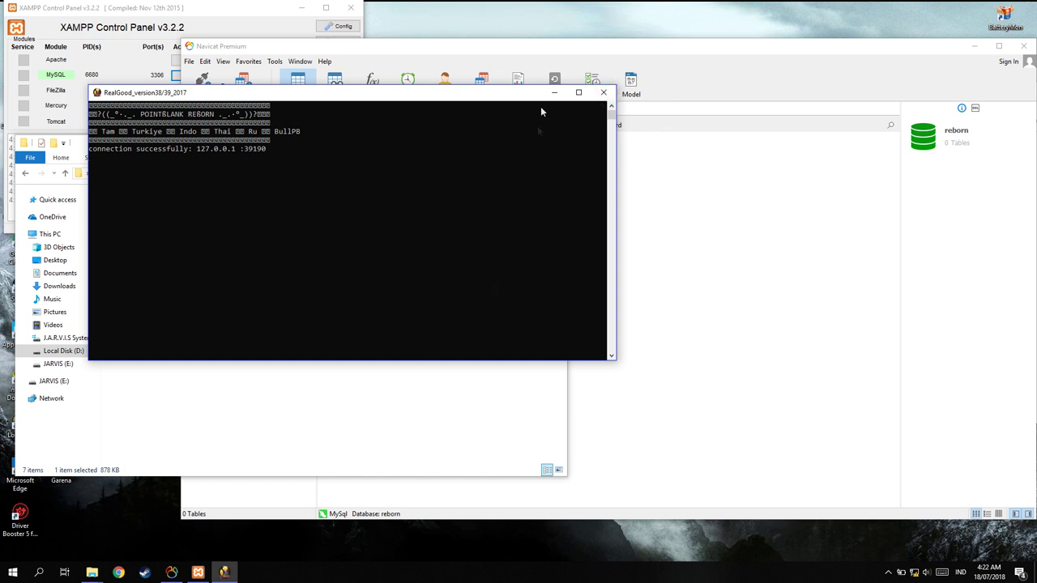
click(418, 388)
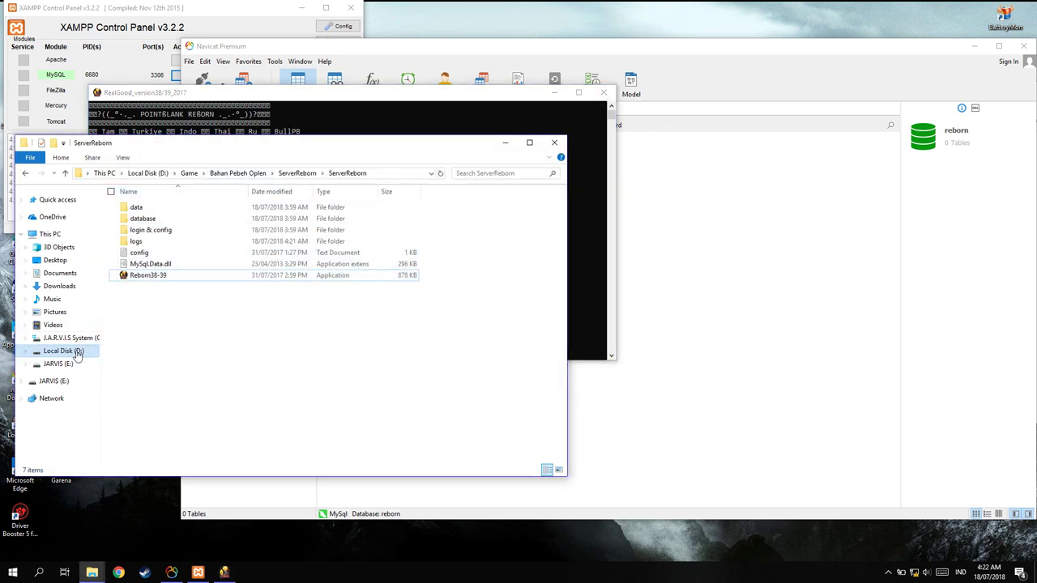
Run Login from D:\Game\pebe oplen, dismissing the PointBlank.exe not found error and relaunching it
click(77, 354)
double_click(148, 213)
double_click(148, 219)
scroll(230, 347, down, 10)
scroll(230, 346, up, 5)
click(140, 387)
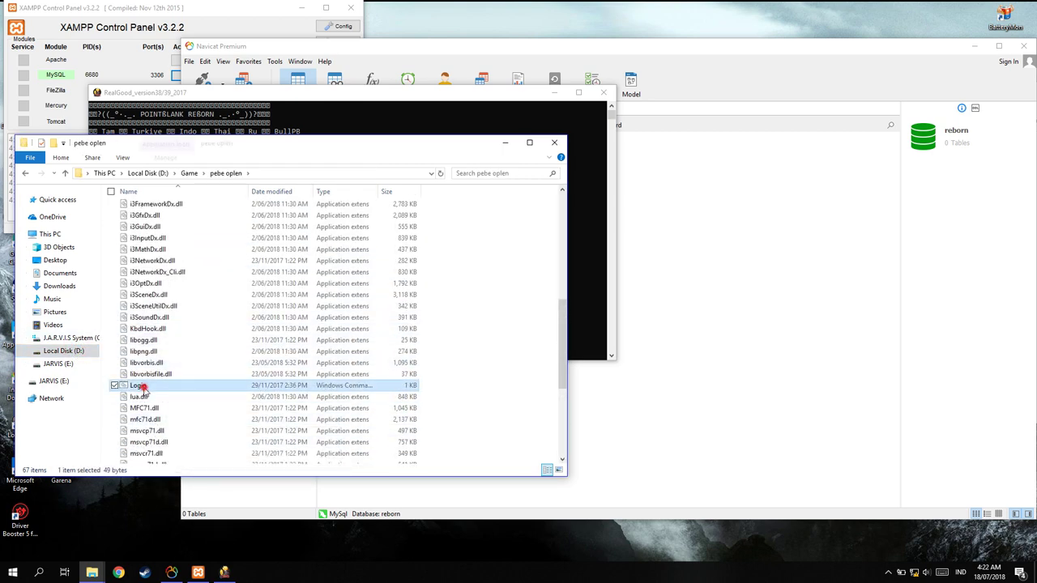
right_click(141, 387)
click(192, 161)
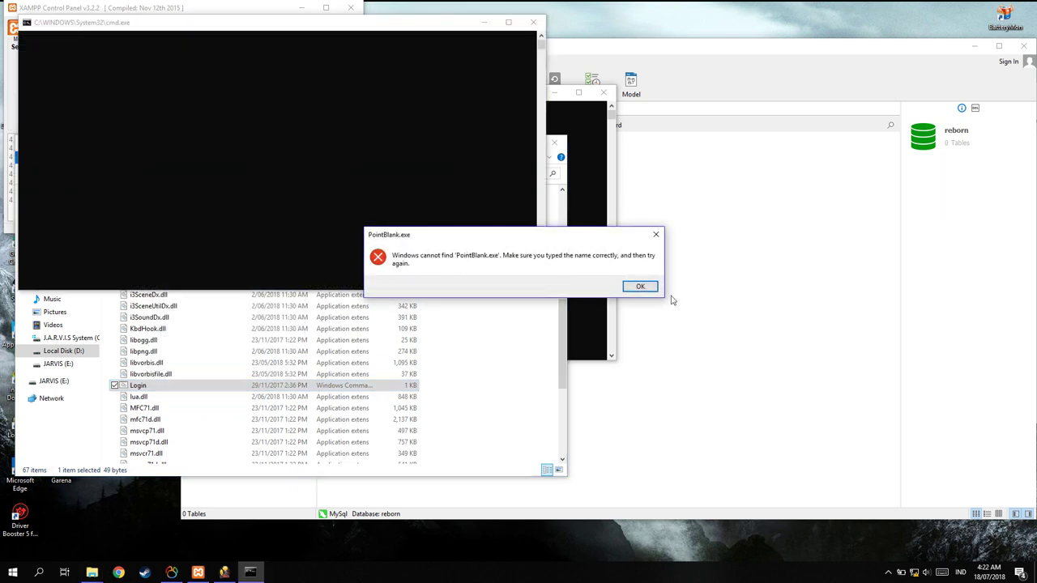
click(640, 287)
double_click(165, 386)
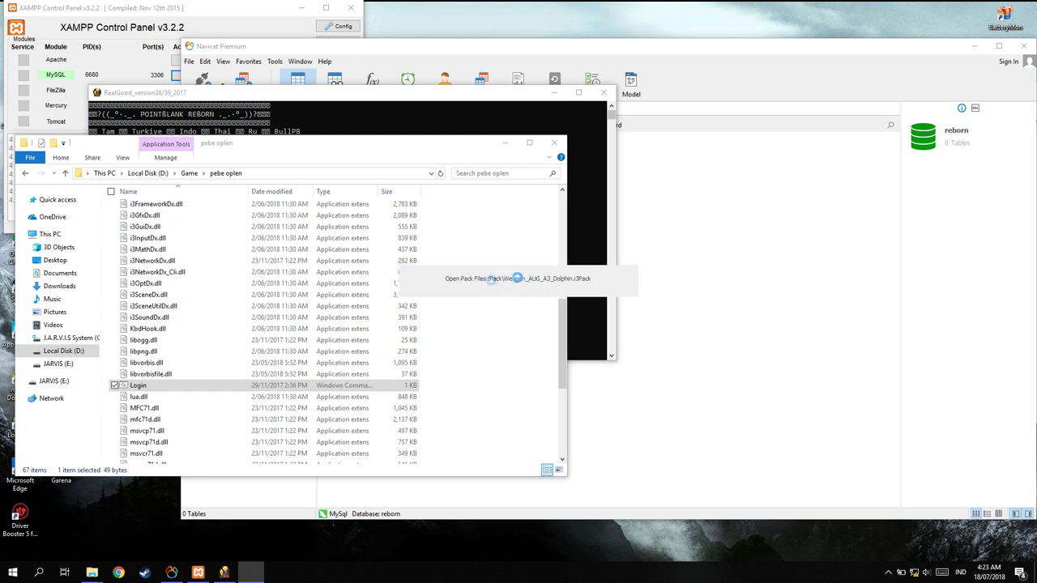
Close the pebe oplen window, minimize Navicat and the server console, and move reborn New left
click(554, 142)
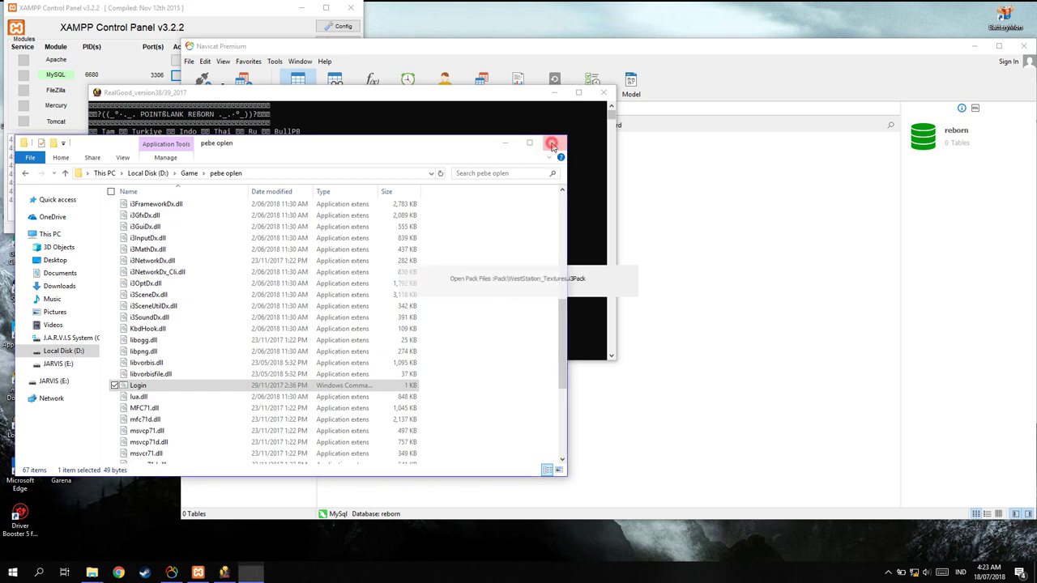
click(975, 49)
click(555, 91)
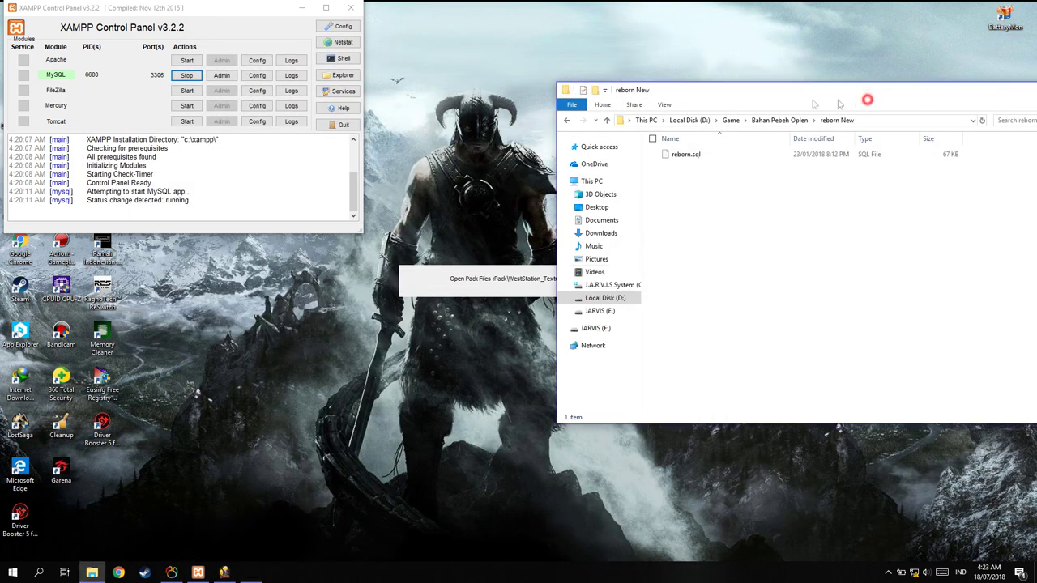
drag(750, 98, 539, 99)
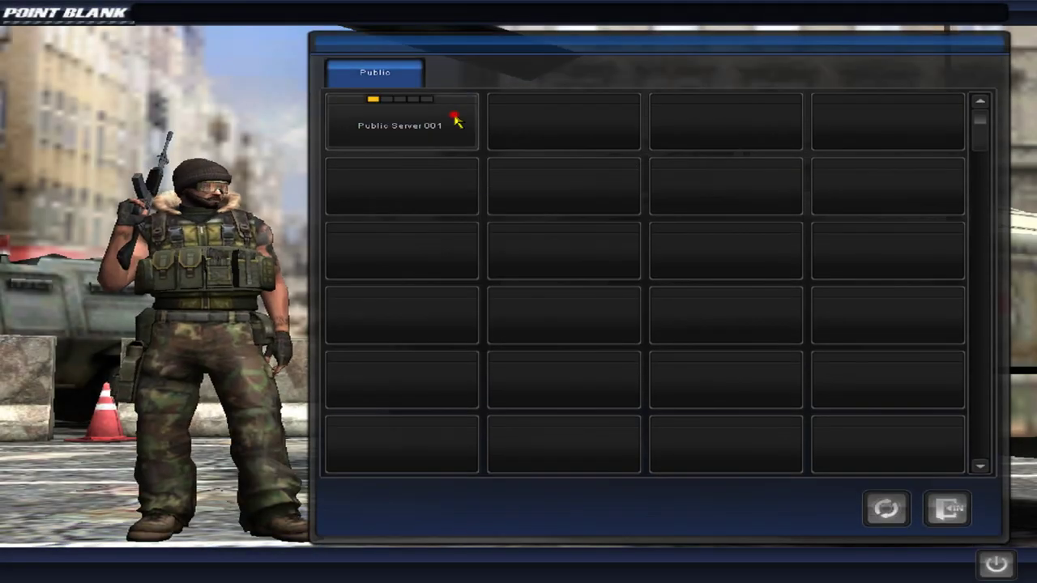
Enter the game server and a channel, then create a Special Match A.I. Mode room
double_click(456, 116)
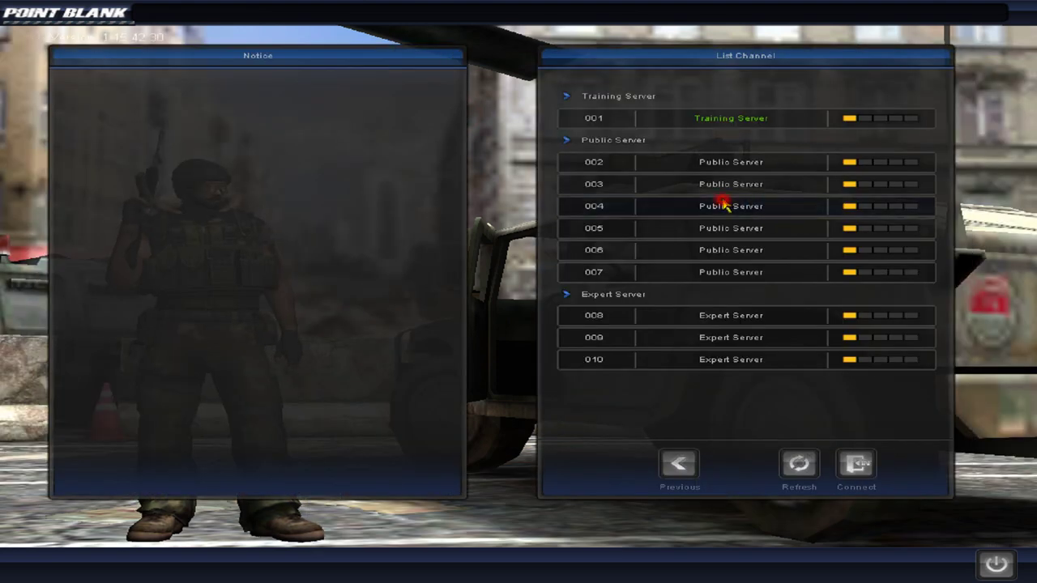
double_click(723, 206)
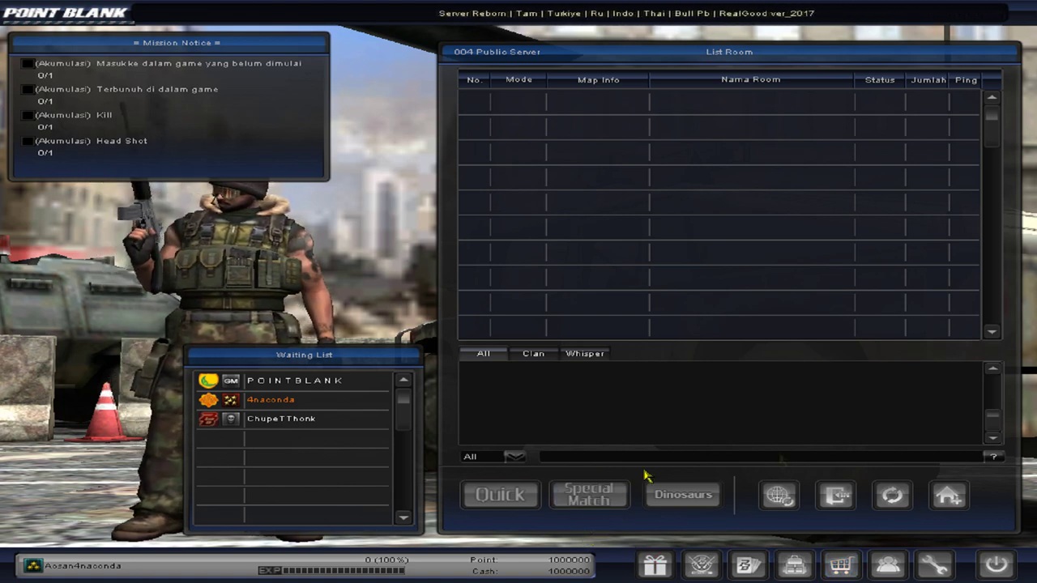
click(598, 495)
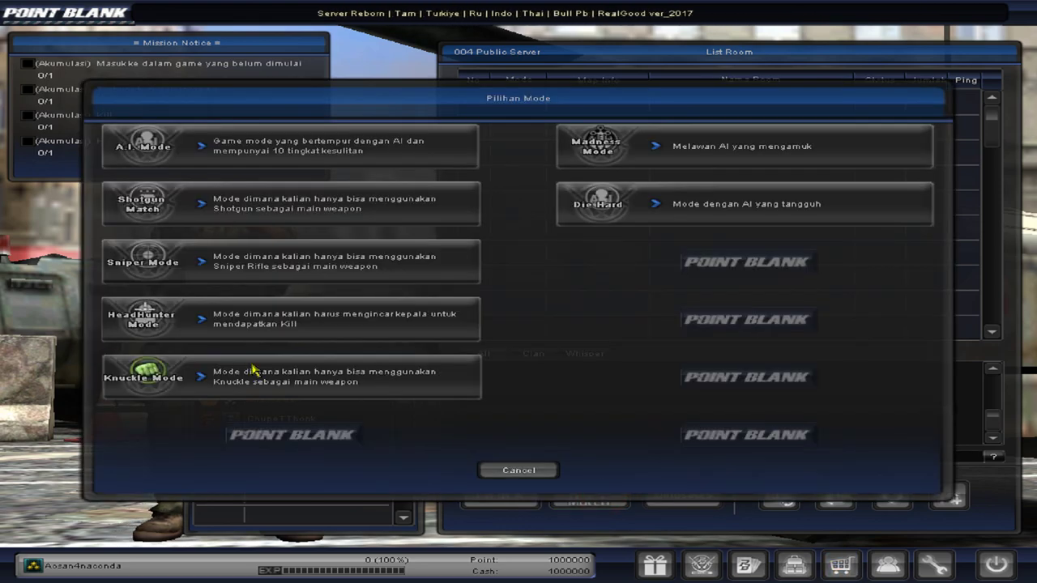
click(150, 147)
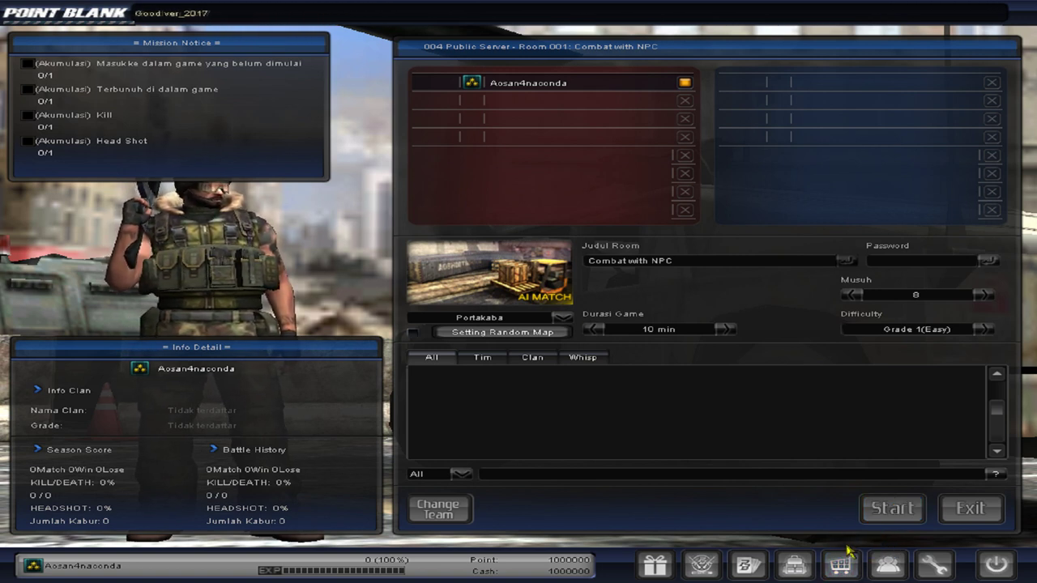
Show the weapon inventory and view the SCAR-L F.C Freedom stats
click(794, 565)
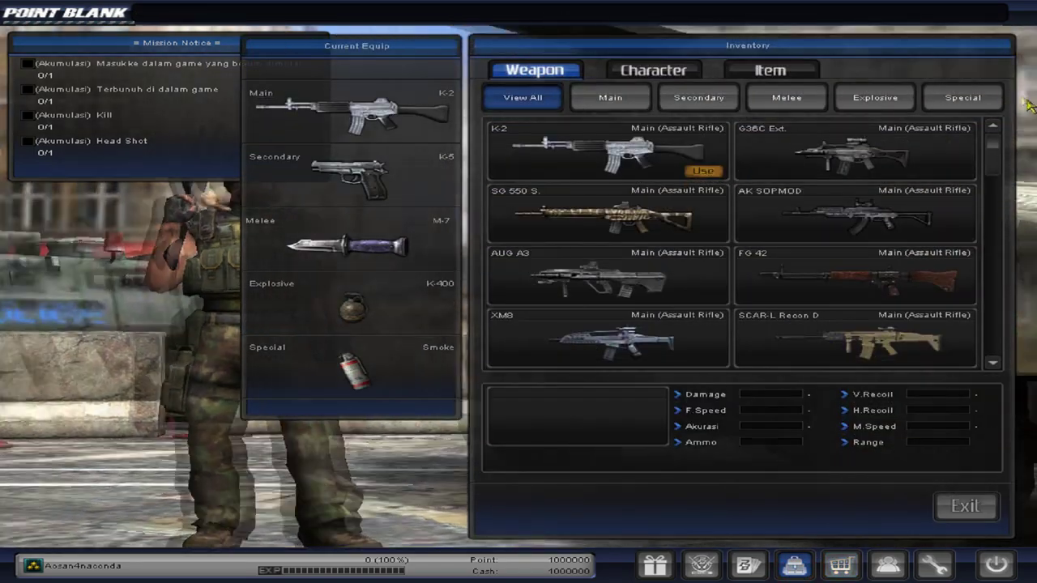
scroll(995, 181, down, 6)
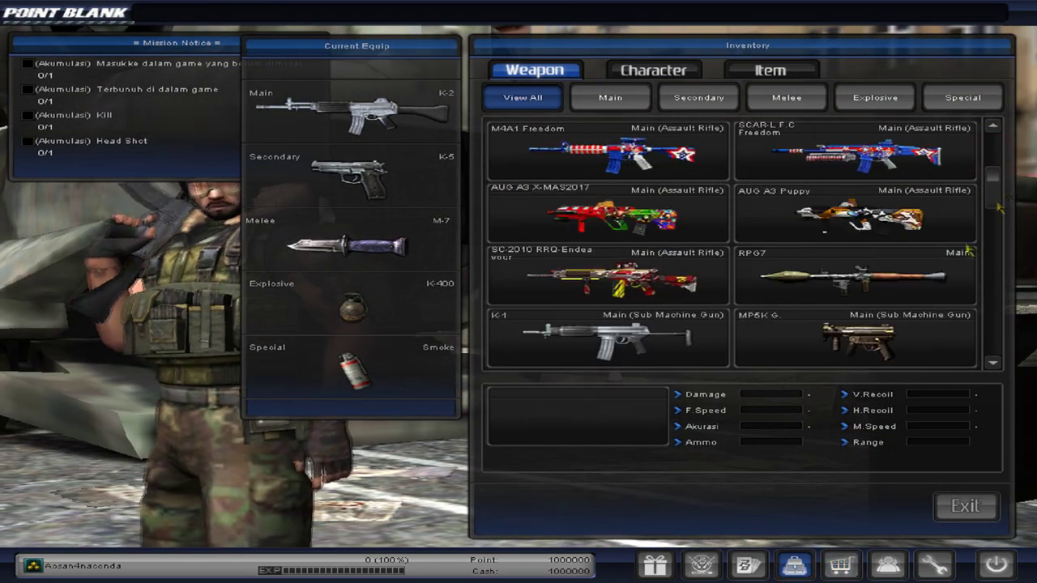
click(960, 162)
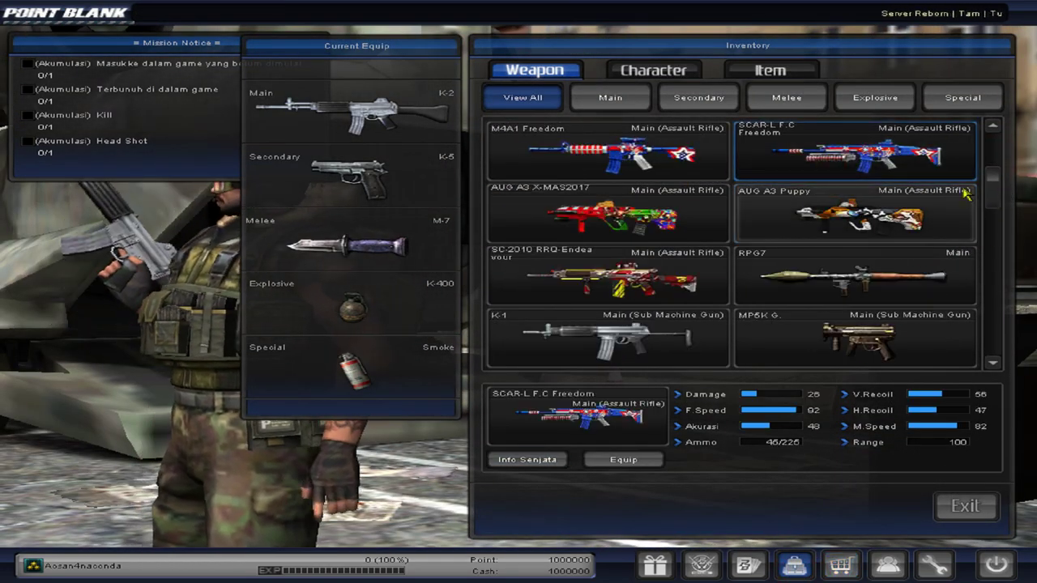
scroll(998, 188, up, 3)
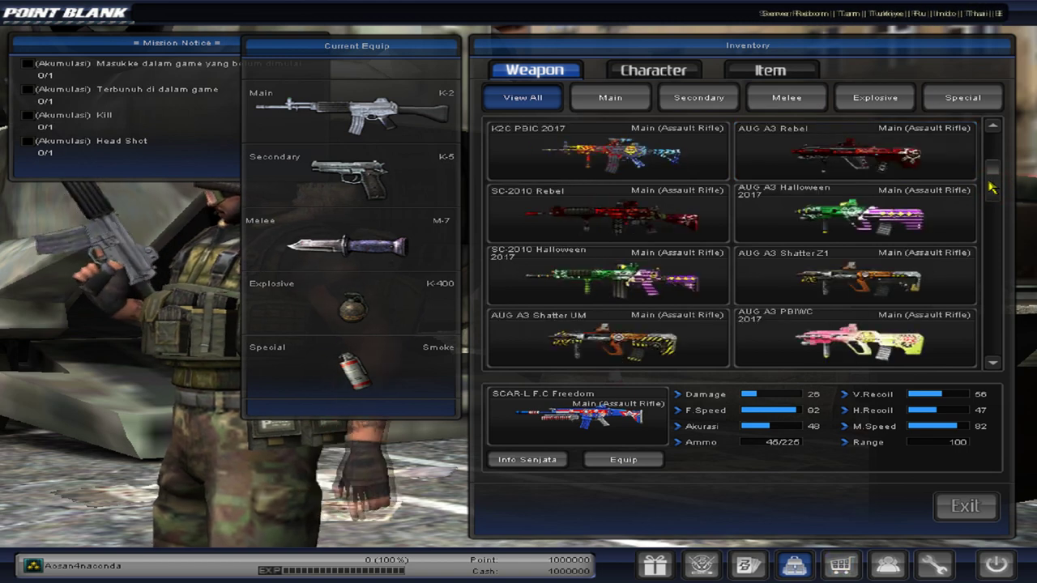